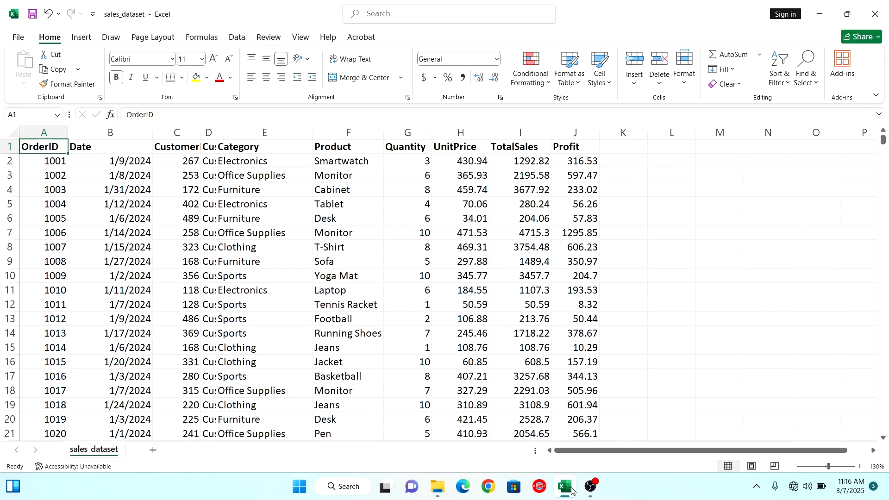
- Create a PivotTable on a new worksheet from the sales data range A1:J679
left_click(81, 37)
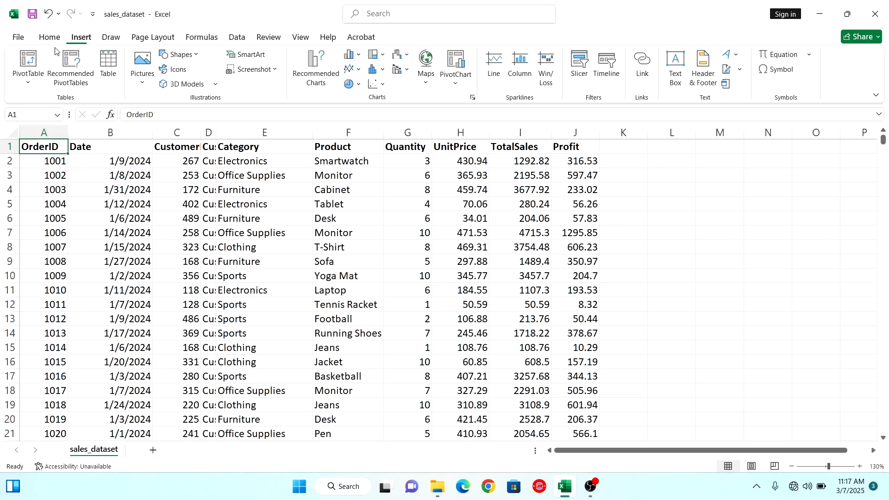
left_click(20, 58)
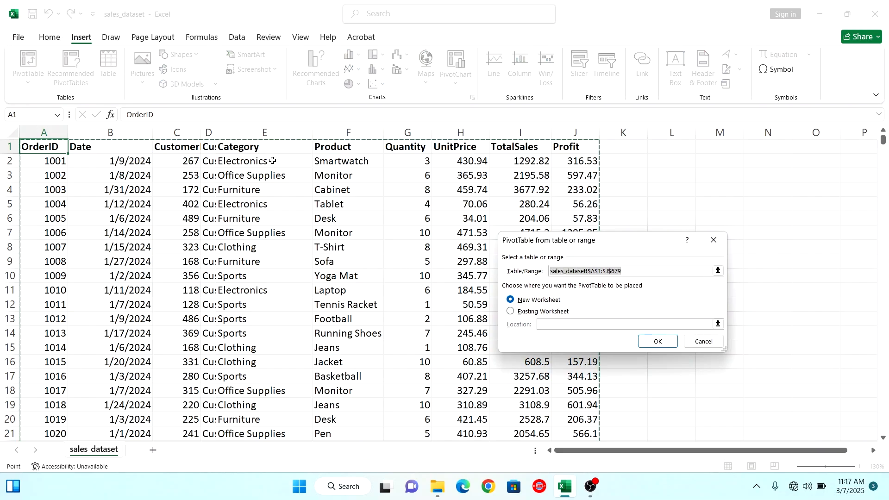
left_click(664, 343)
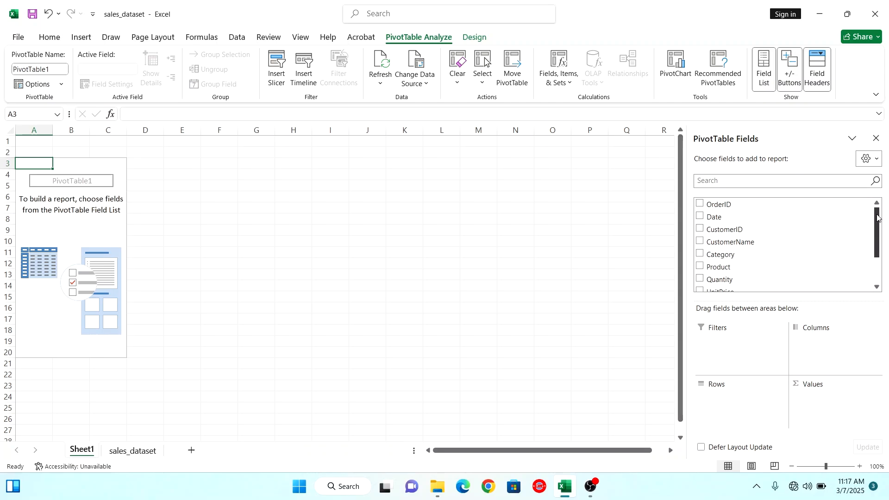
- Add the Product field to the PivotTable's rows and also to its values as a count
left_click_drag(878, 218, 870, 241)
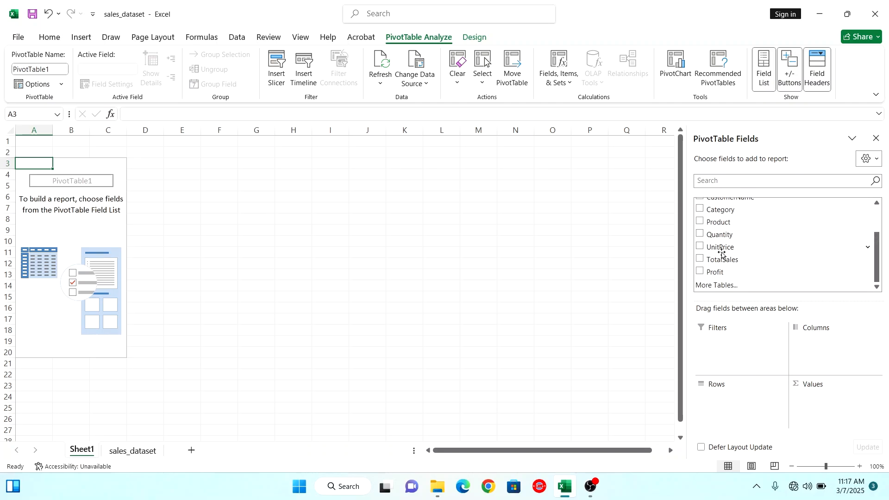
left_click(121, 451)
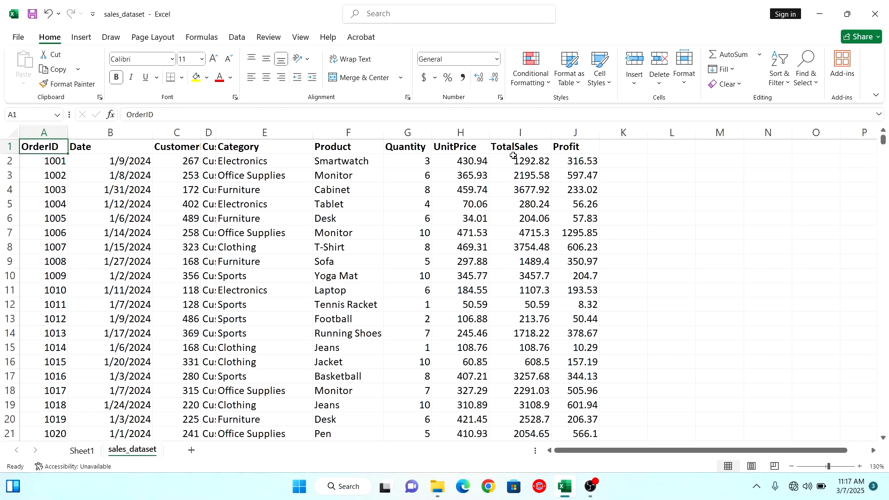
left_click(82, 450)
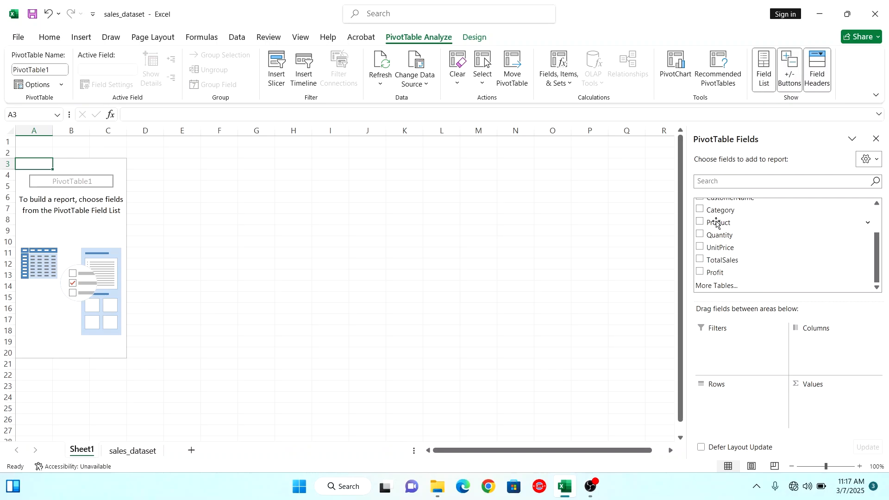
left_click_drag(716, 223, 753, 411)
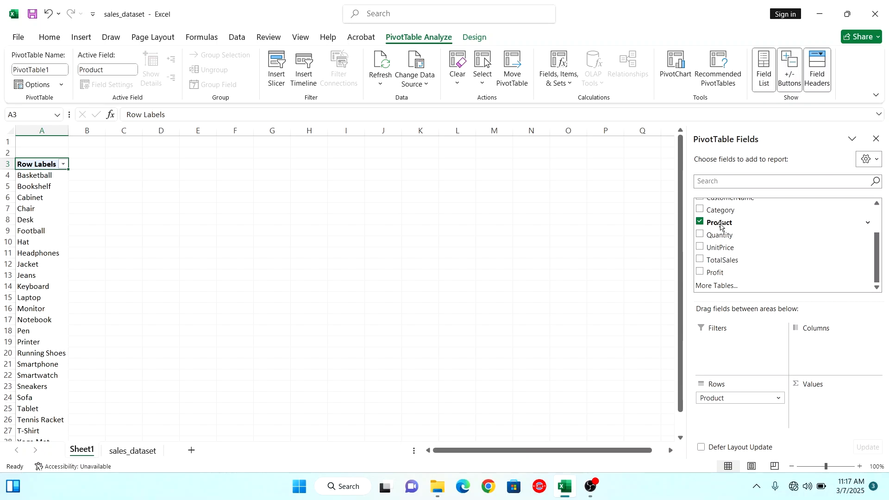
left_click_drag(720, 223, 842, 409)
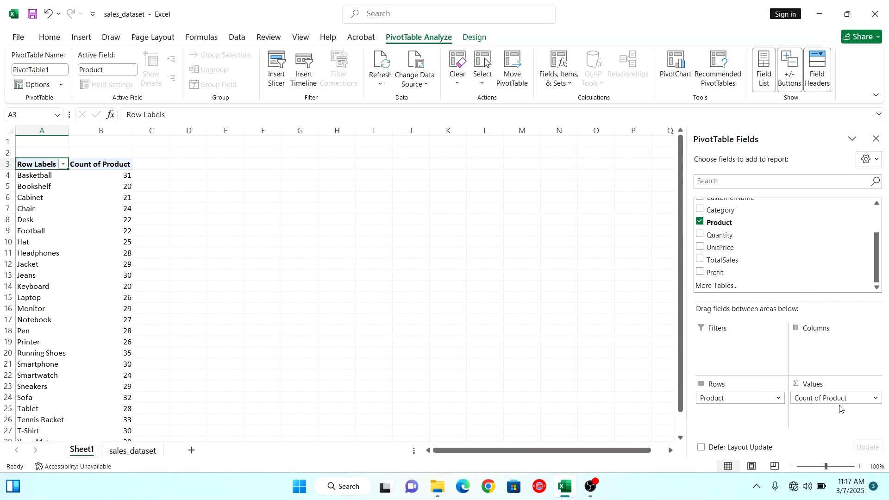
- Show the Count of Product values as % of Grand Total, formatted as Percentage with one decimal place
left_click(876, 400)
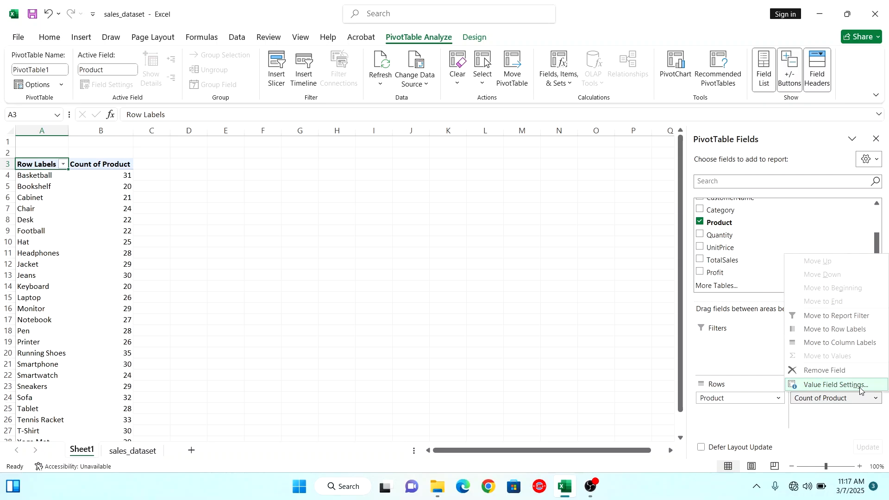
left_click(861, 388)
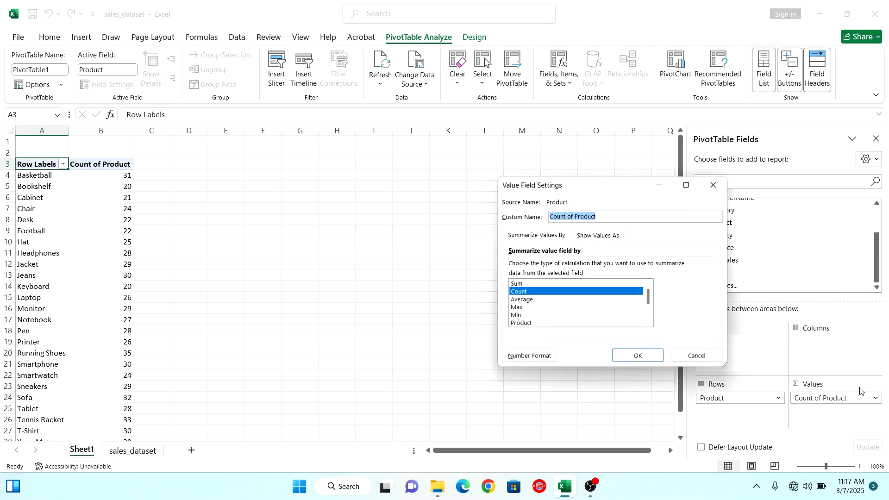
left_click(600, 236)
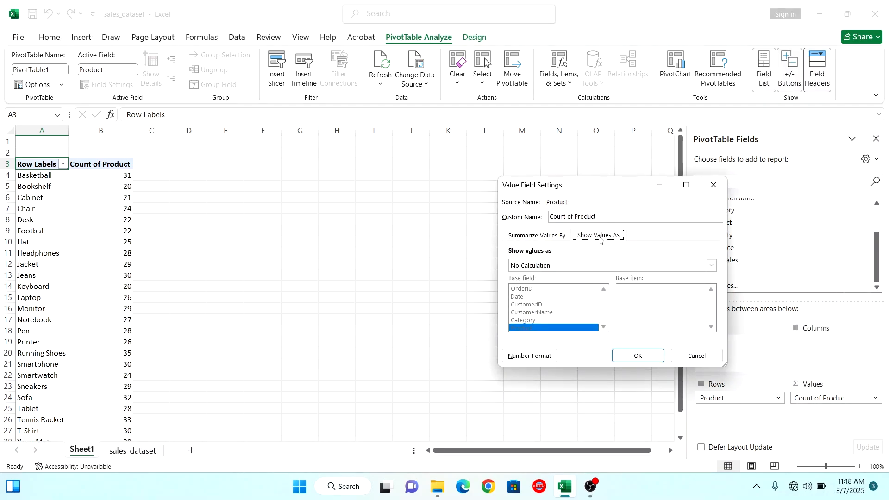
left_click(711, 266)
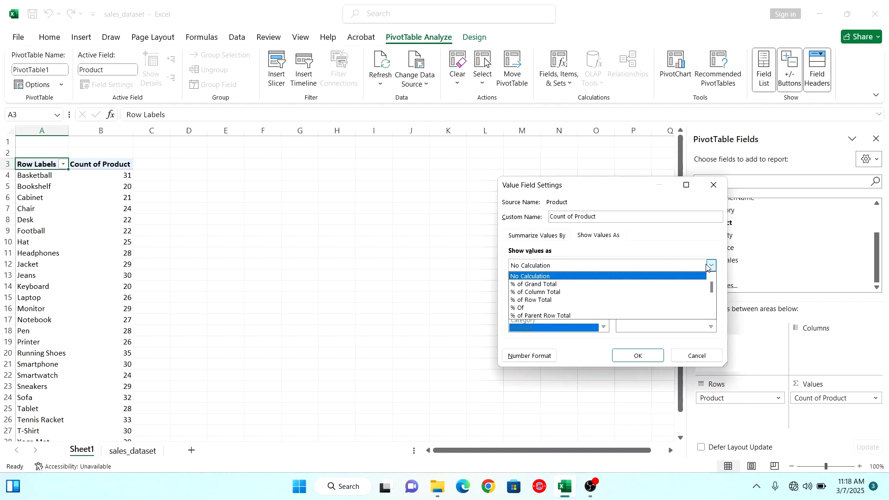
left_click(540, 285)
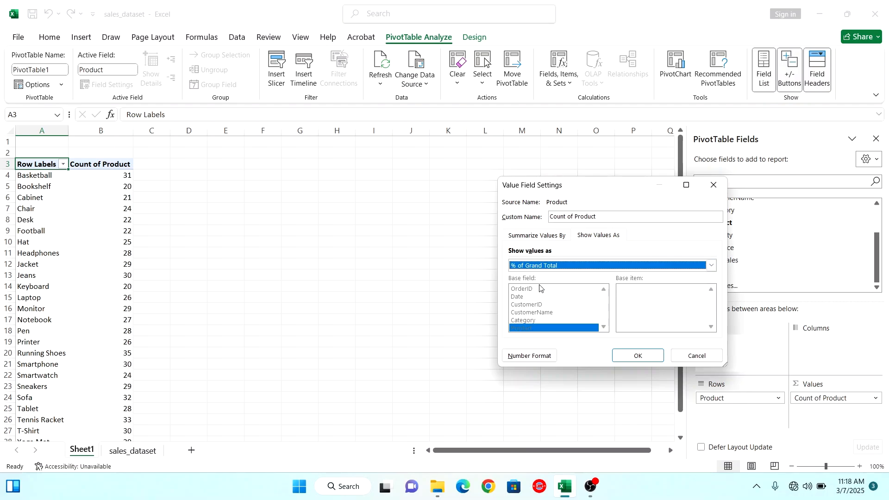
left_click(528, 357)
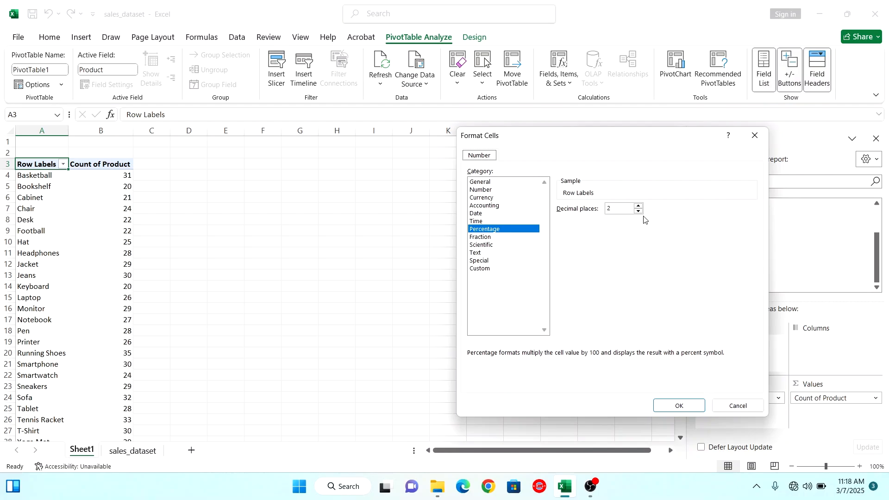
left_click(679, 406)
left_click(642, 358)
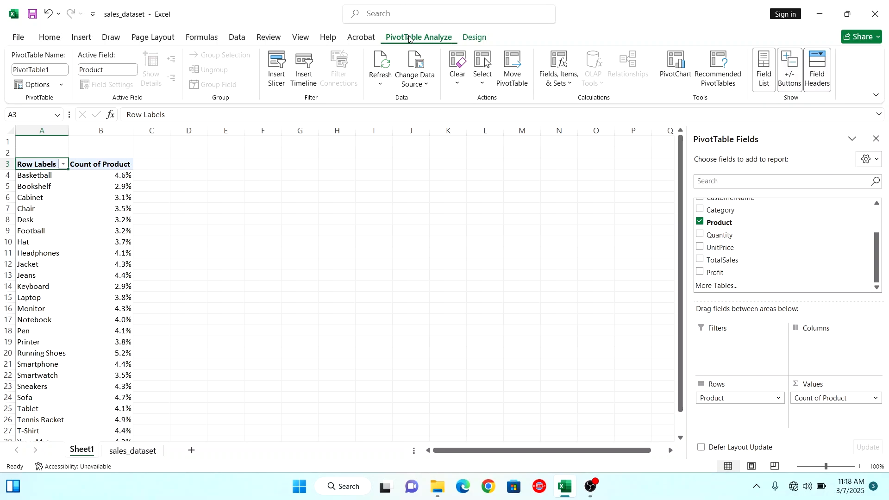
- Insert a Doughnut PivotChart based on the product percentages
left_click(678, 64)
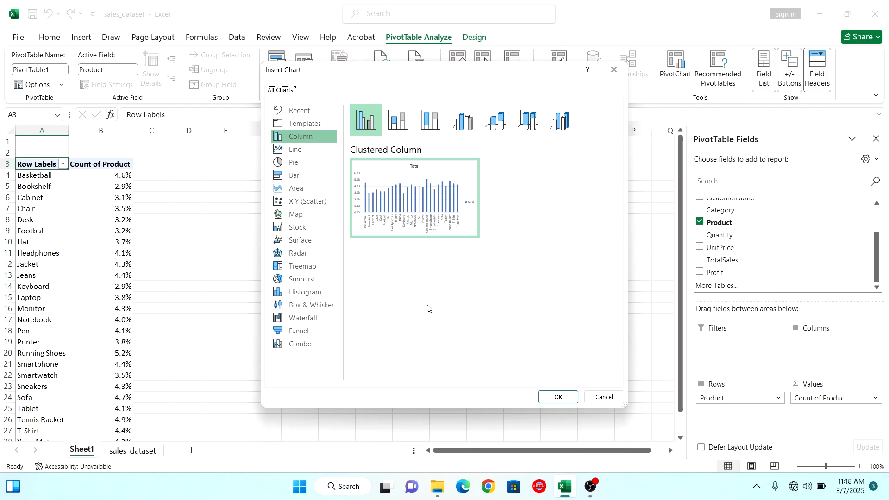
left_click(284, 163)
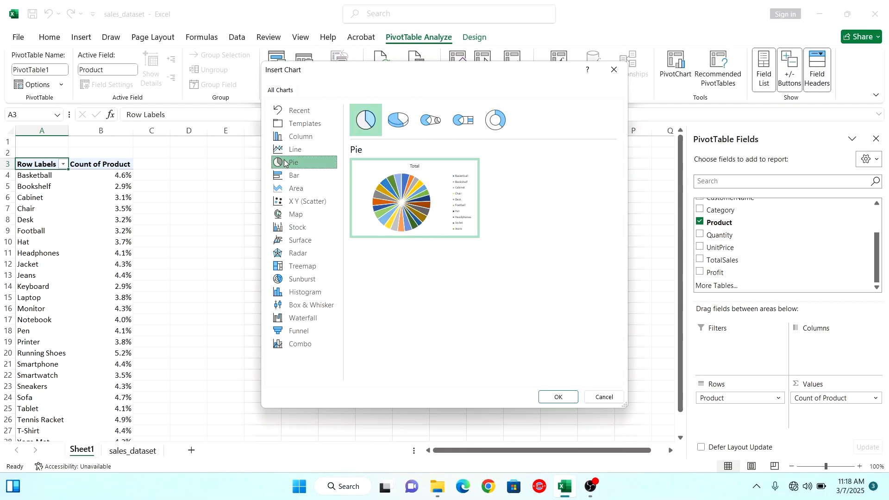
left_click(494, 120)
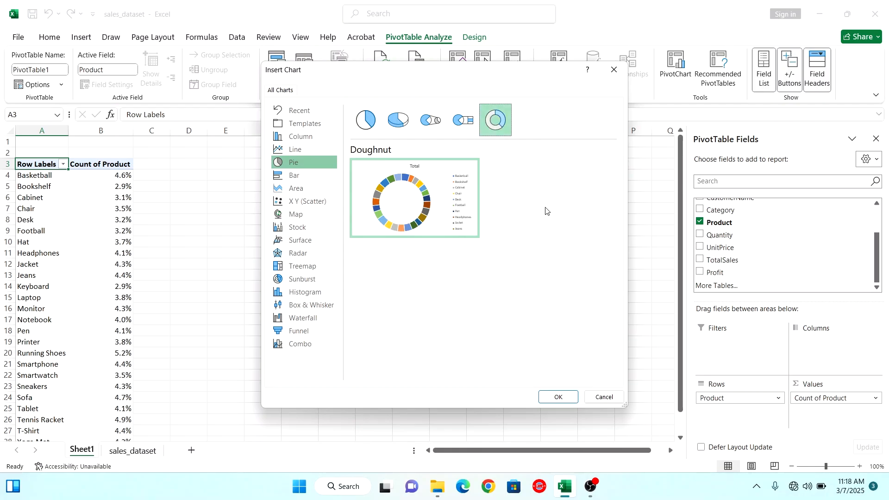
left_click(560, 395)
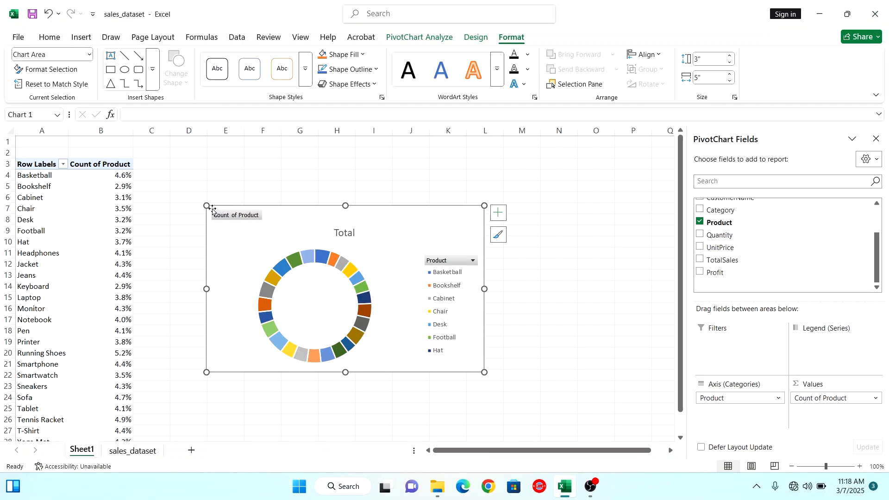
- Enlarge the doughnut chart to about 4.33 by 6.8 inches and delete its title
left_click_drag(206, 207, 143, 161)
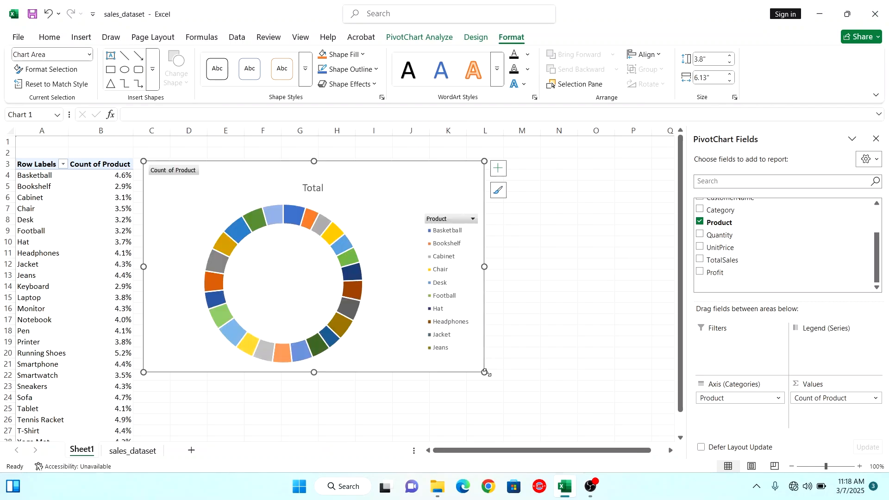
left_click_drag(485, 372, 521, 402)
left_click(337, 182)
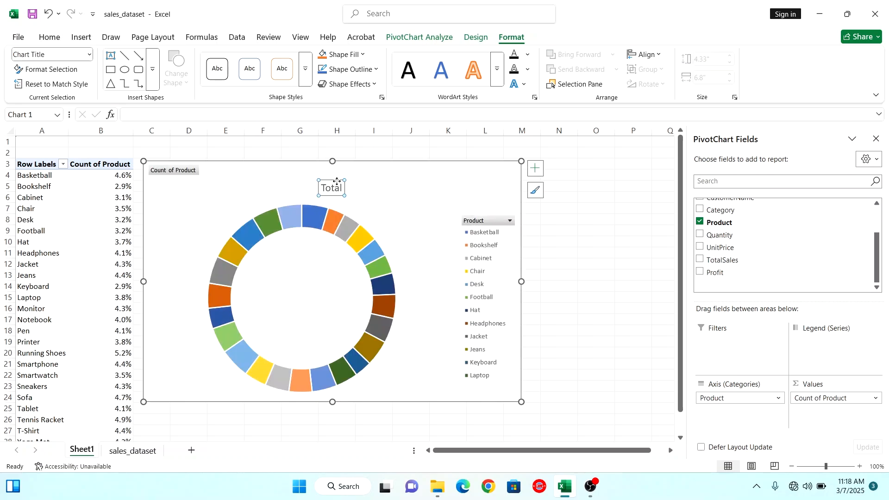
key("Delete")
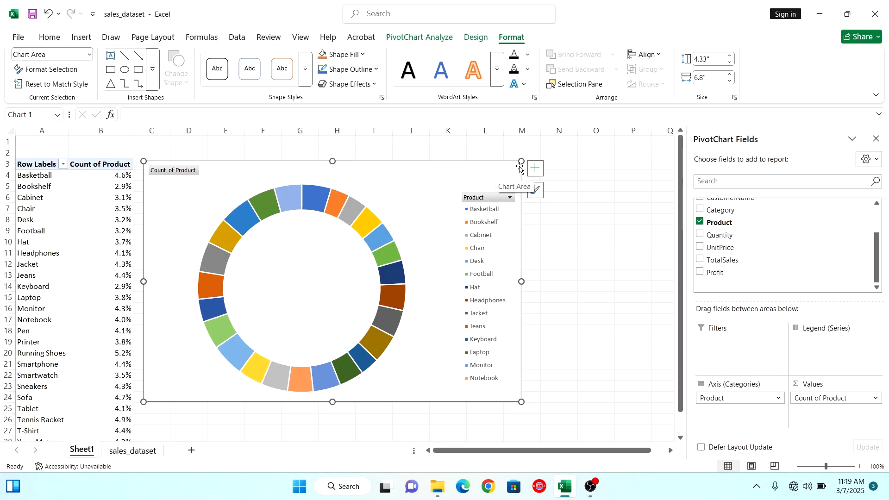
- Add data labels to the doughnut chart and format them in bold at font size 14
left_click(534, 171)
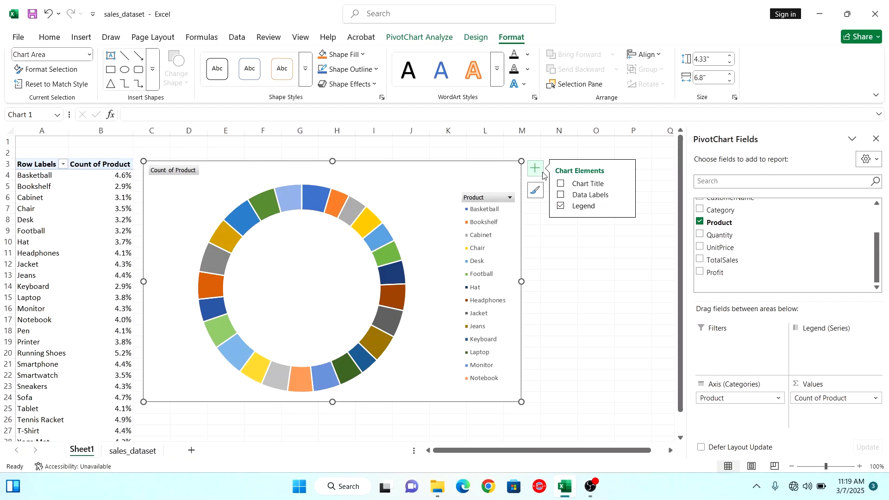
left_click(562, 196)
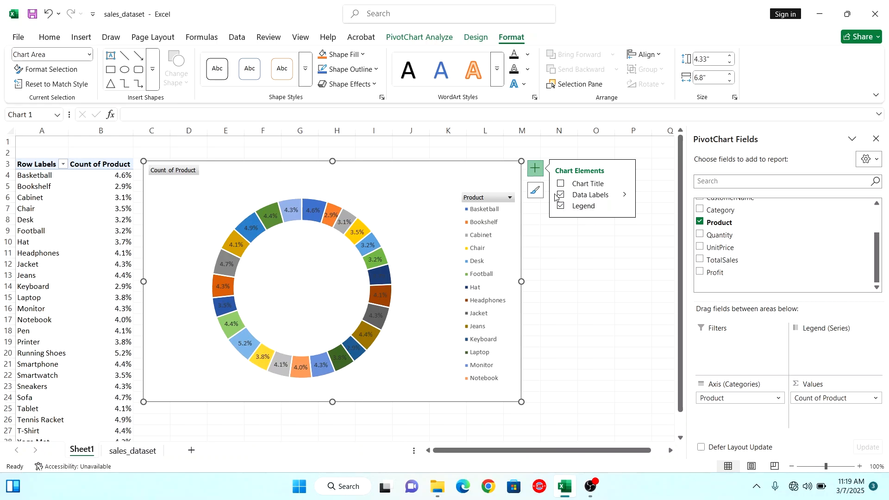
left_click(313, 212)
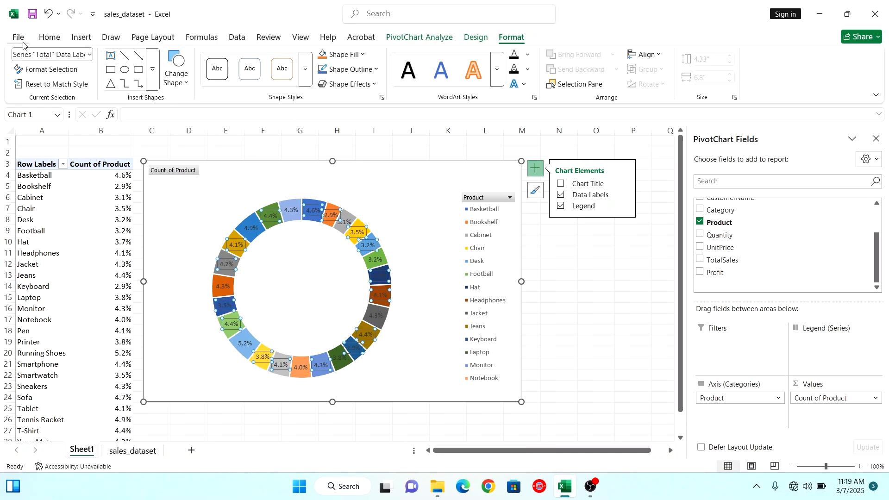
left_click(49, 37)
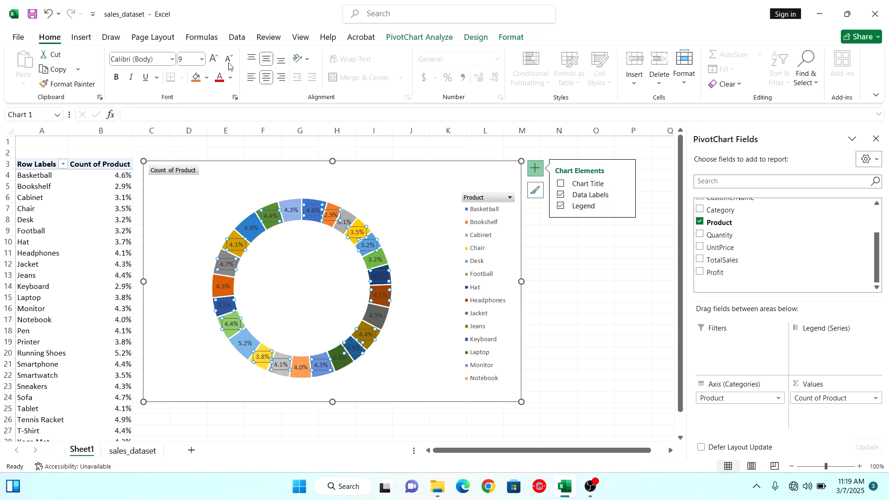
left_click(214, 59)
left_click(214, 58)
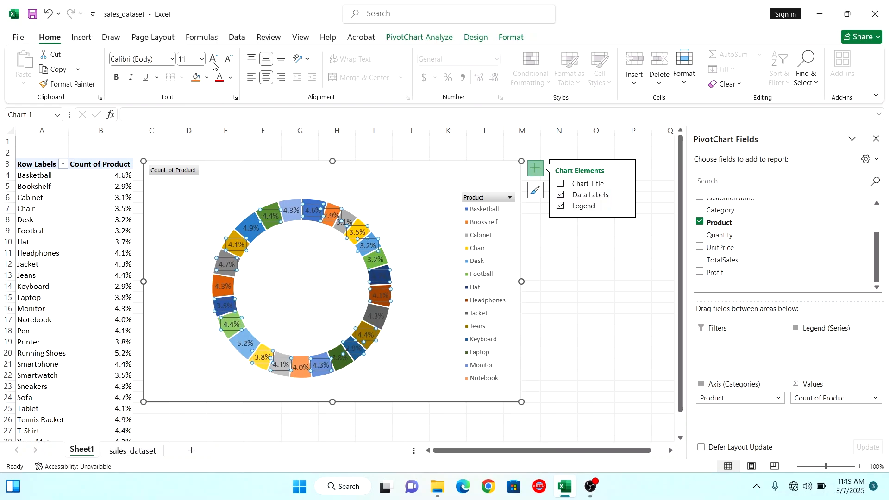
left_click(214, 59)
left_click(213, 59)
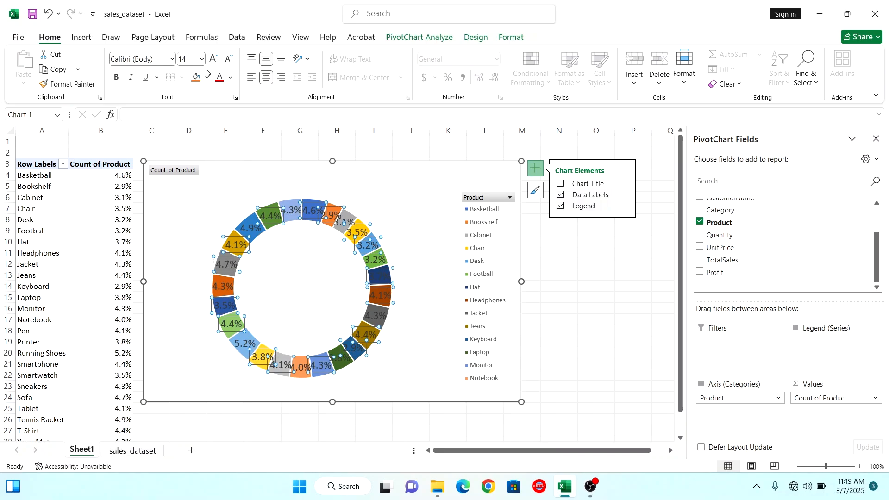
left_click(116, 77)
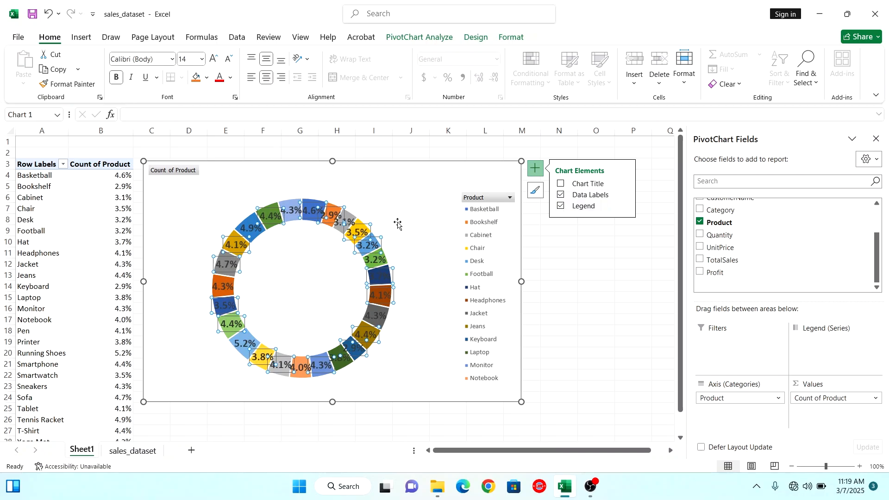
- Increase the chart legend's font size to 11
left_click(481, 236)
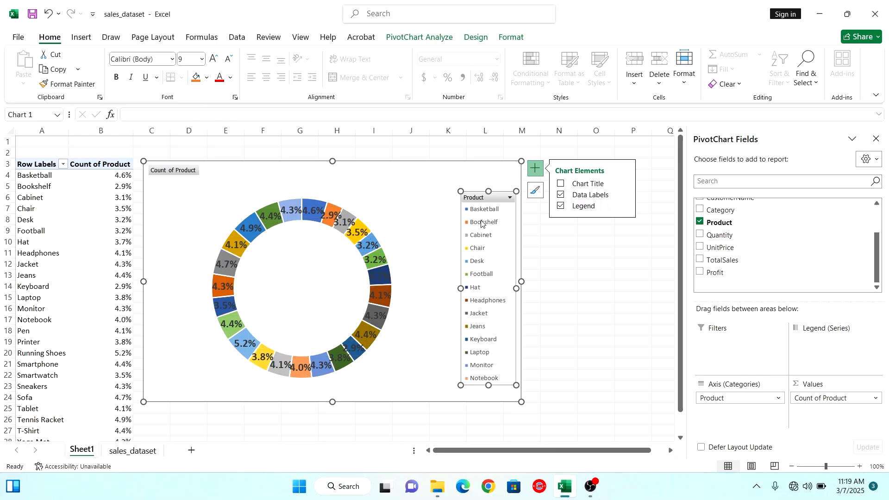
left_click(213, 60)
left_click(213, 60)
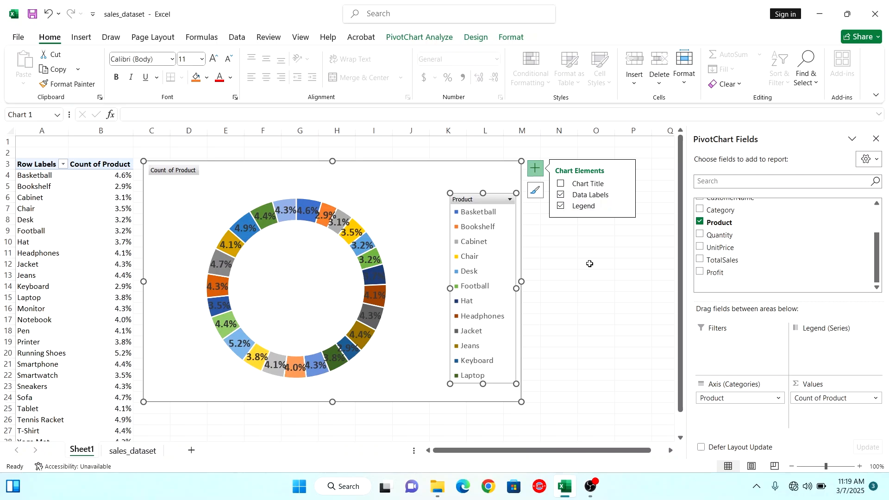
left_click(411, 176)
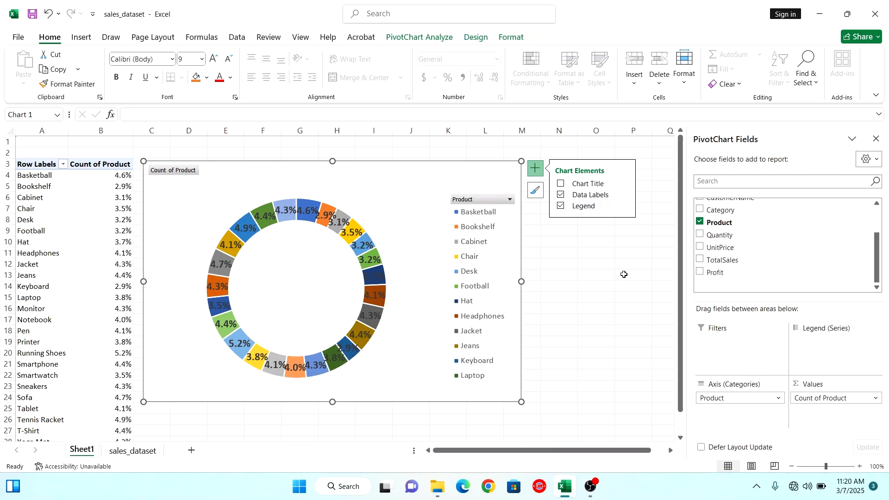
- Filter the doughnut chart's Product field to show only Basketball, Chair and Desk
left_click(510, 200)
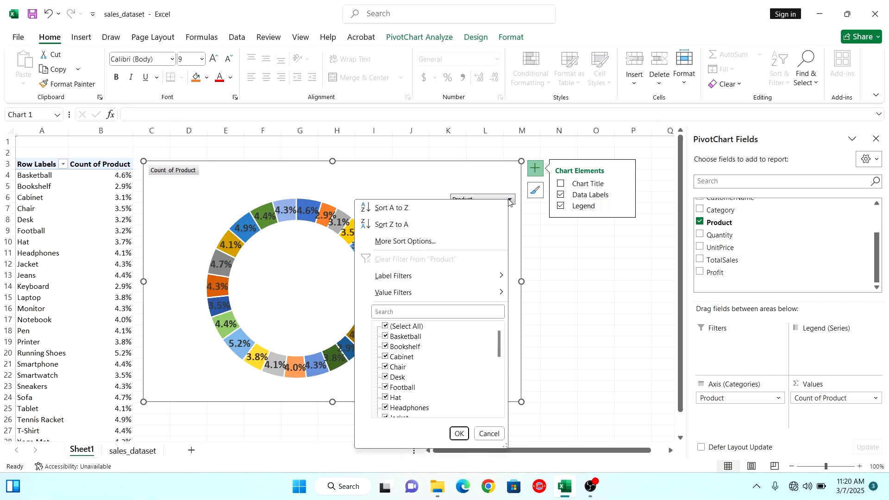
left_click(386, 327)
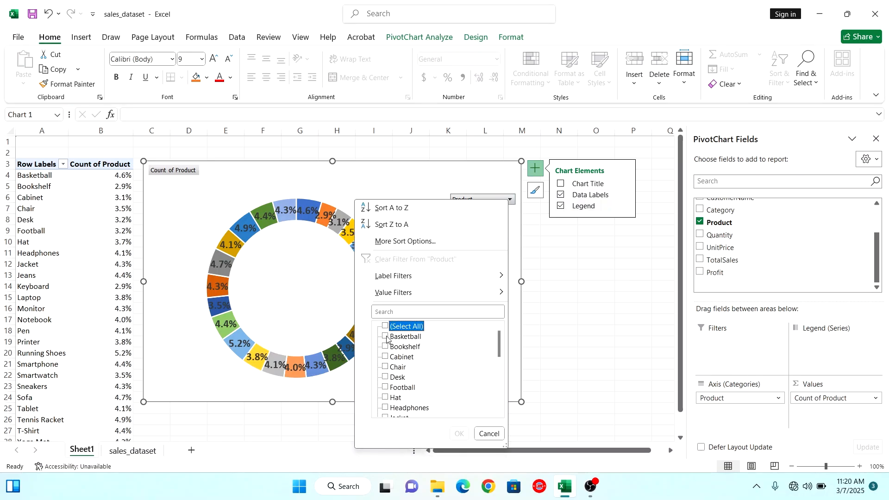
left_click(385, 336)
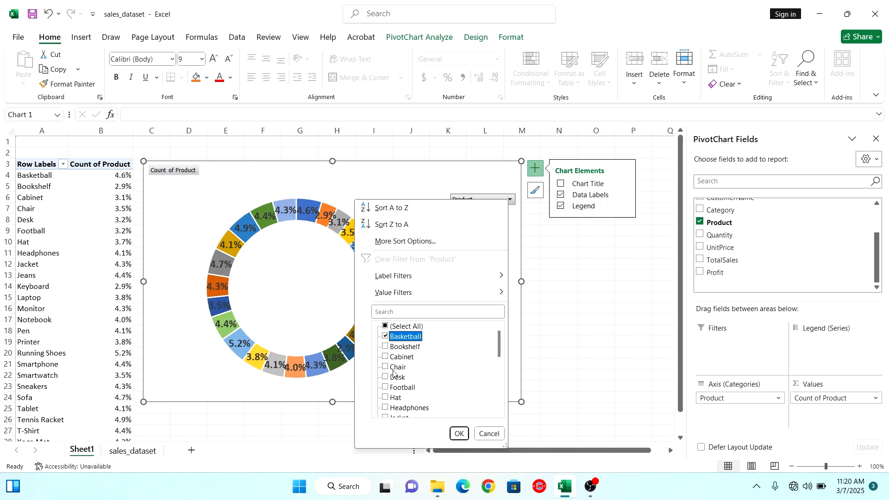
left_click(385, 367)
left_click(386, 378)
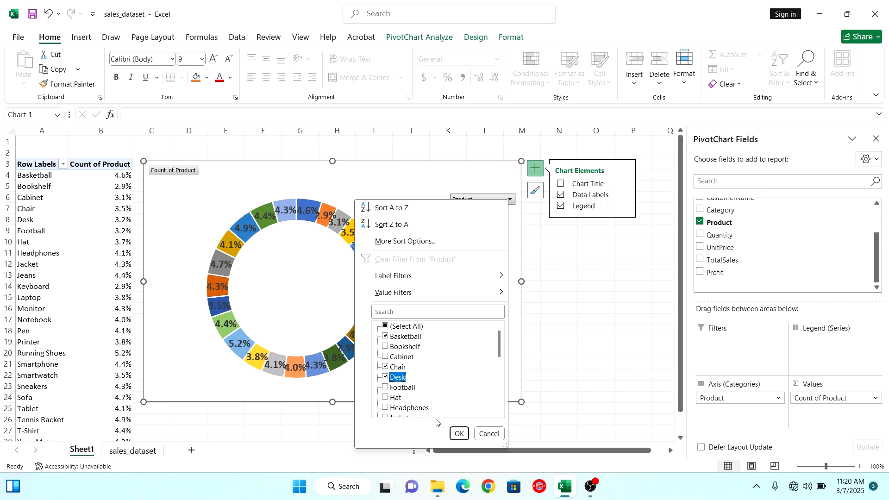
left_click(459, 434)
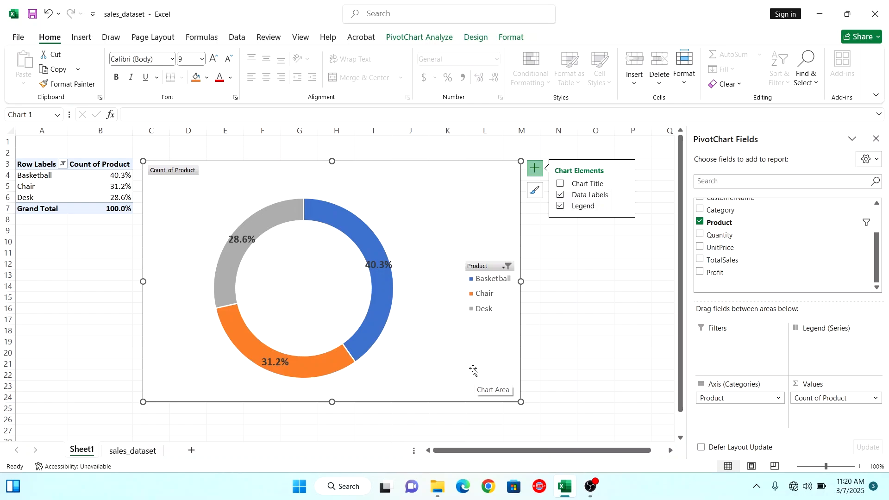
- Insert a slicer for the Category field and place it beside the right edge of the doughnut chart
scroll(865, 221, "up", 1)
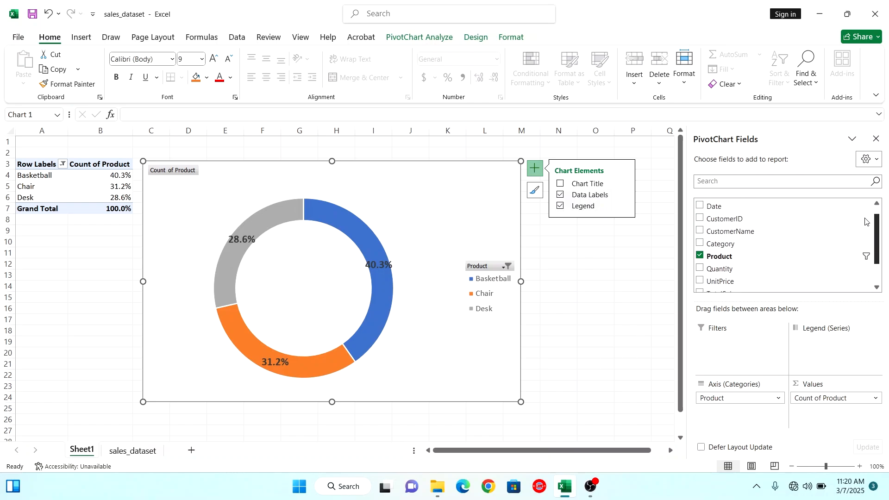
scroll(866, 221, "up", 1)
scroll(866, 221, "down", 2)
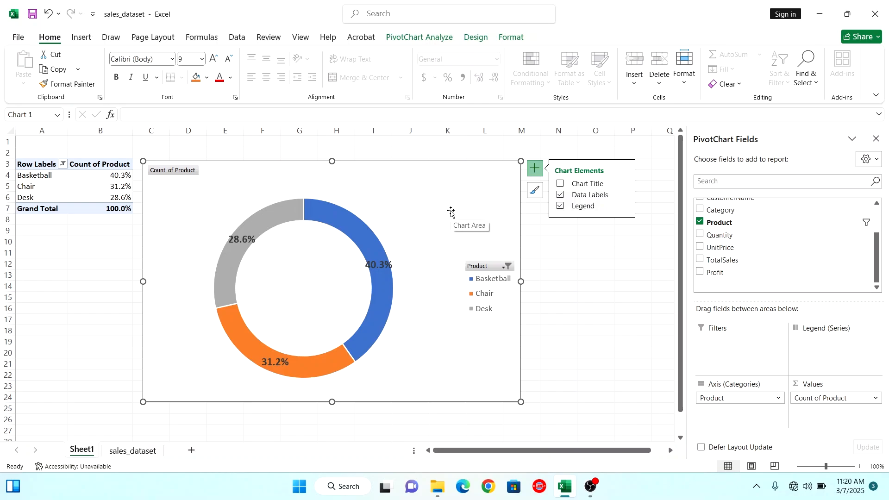
left_click(407, 40)
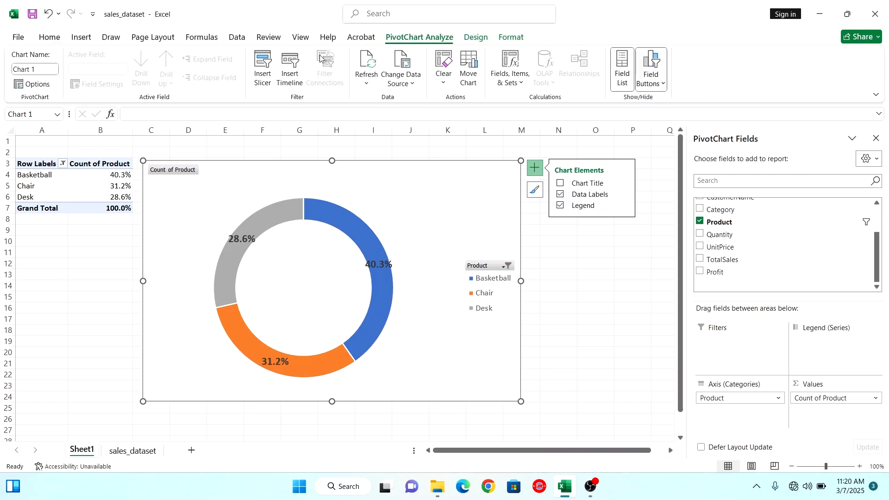
left_click(262, 70)
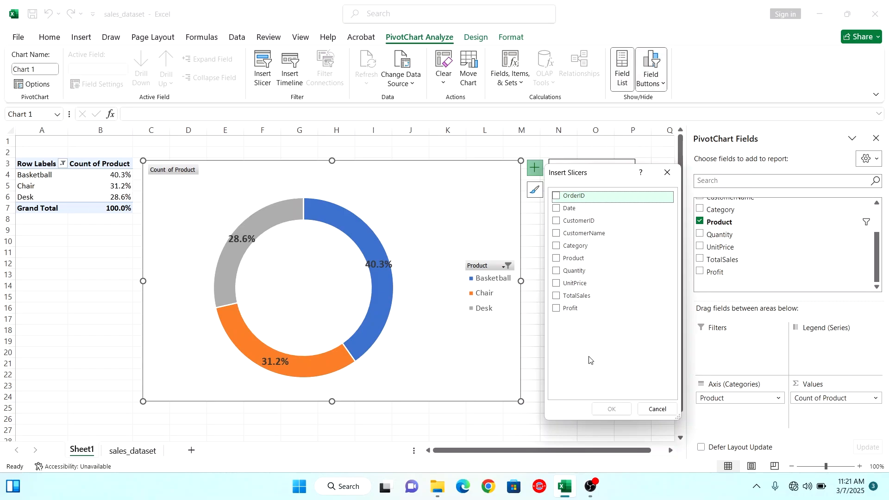
left_click(558, 246)
left_click(624, 410)
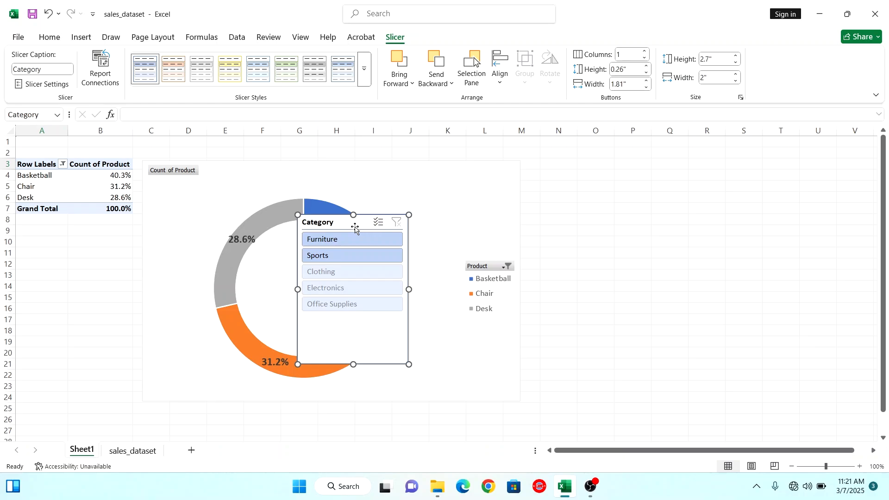
left_click_drag(361, 225, 588, 173)
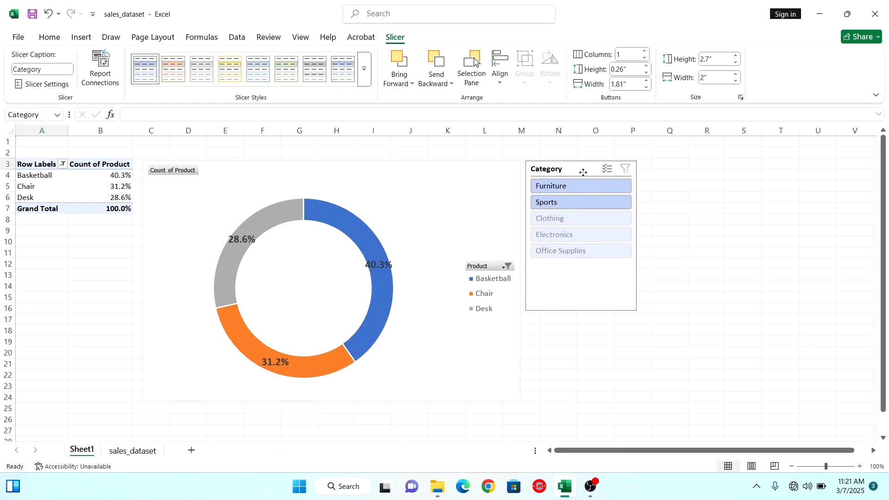
- Reselect all products in the chart's Product filter
left_click(508, 266)
left_click(382, 143)
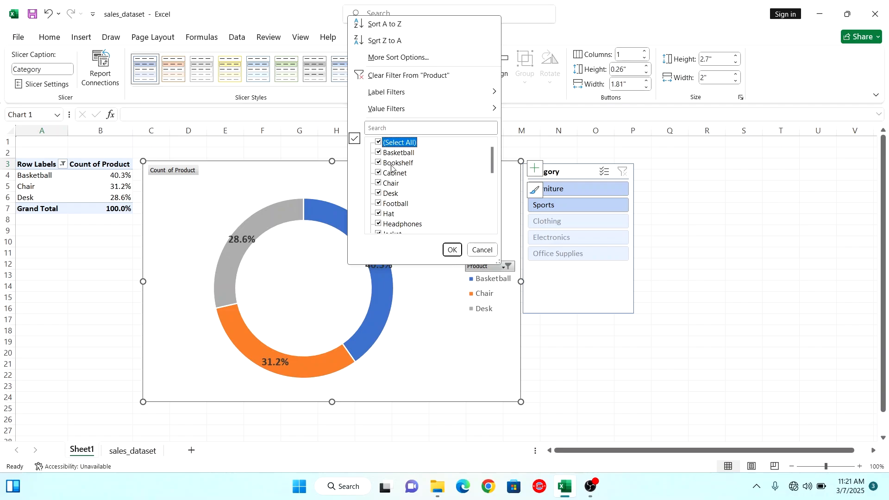
left_click(452, 250)
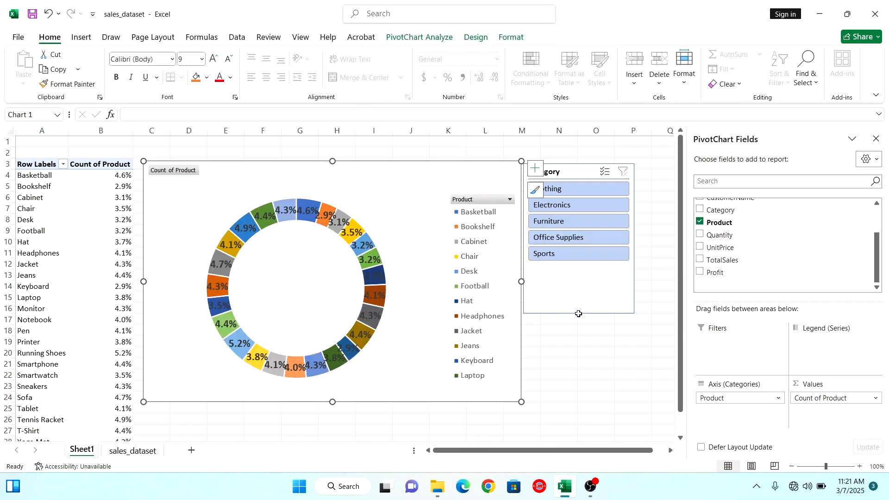
- Filter the doughnut chart with the Category slicer by Clothing, Electronics and Furniture in turn, ending on Furniture
left_click(591, 301)
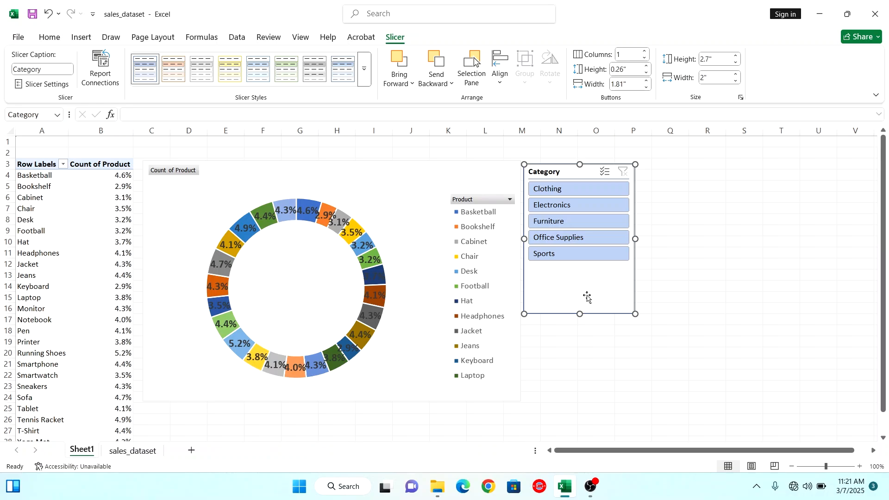
left_click(584, 190)
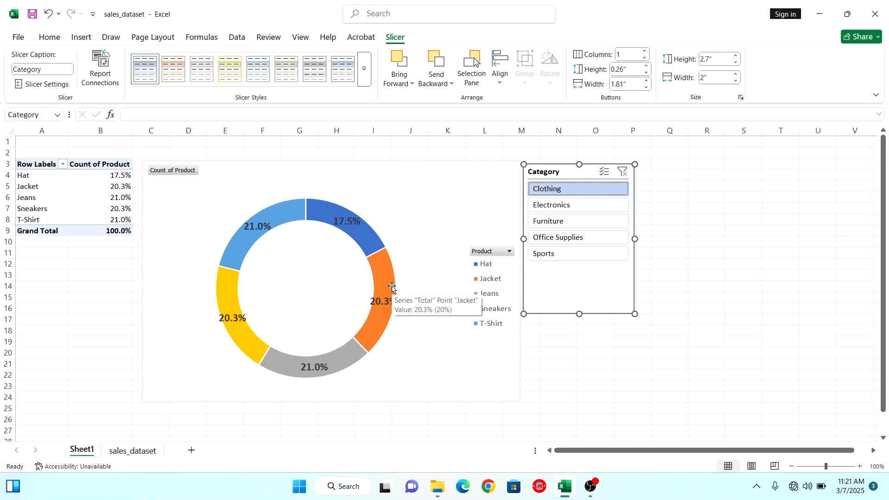
left_click(602, 207)
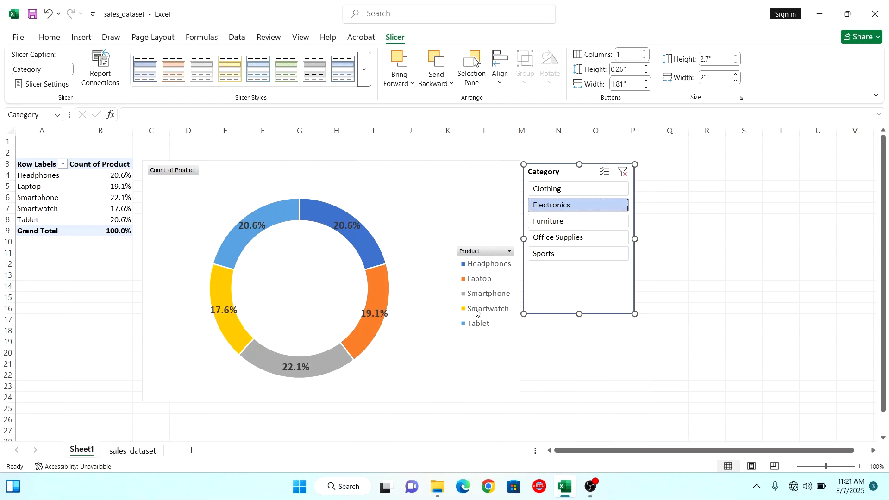
left_click(580, 223)
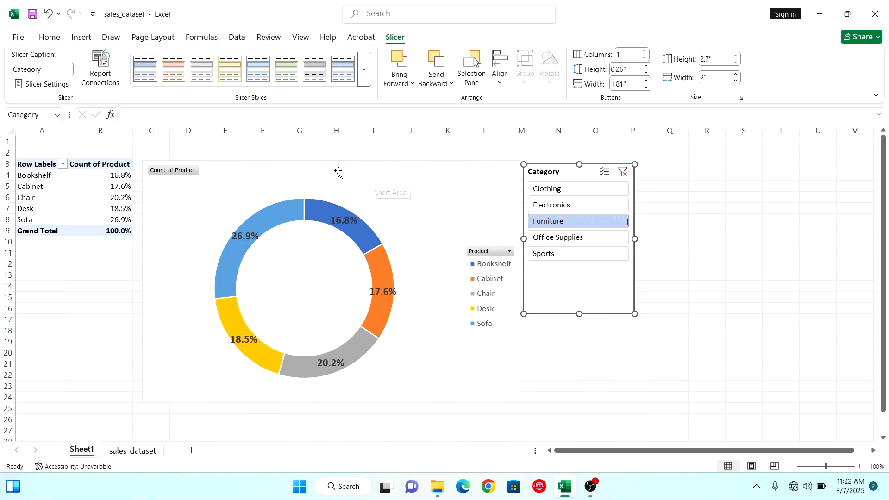
- Remove Count of Product from the PivotChart's values and Product from its axis categories
left_click(258, 169)
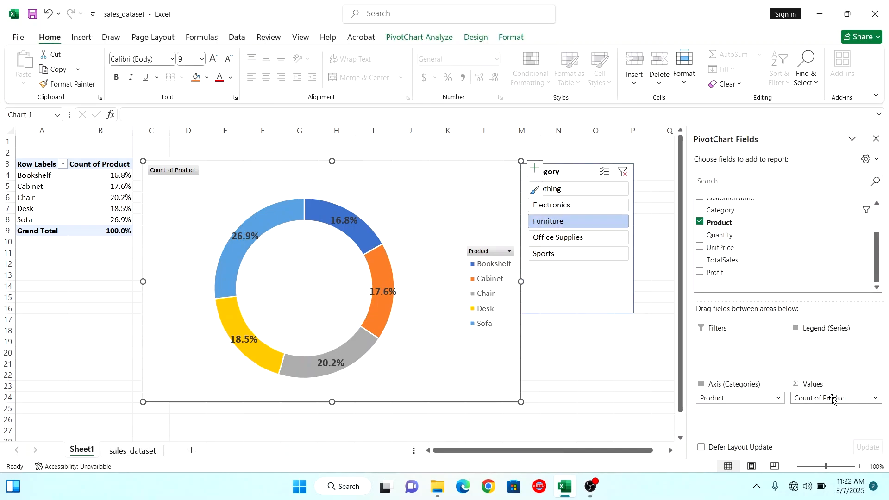
left_click_drag(834, 398, 745, 258)
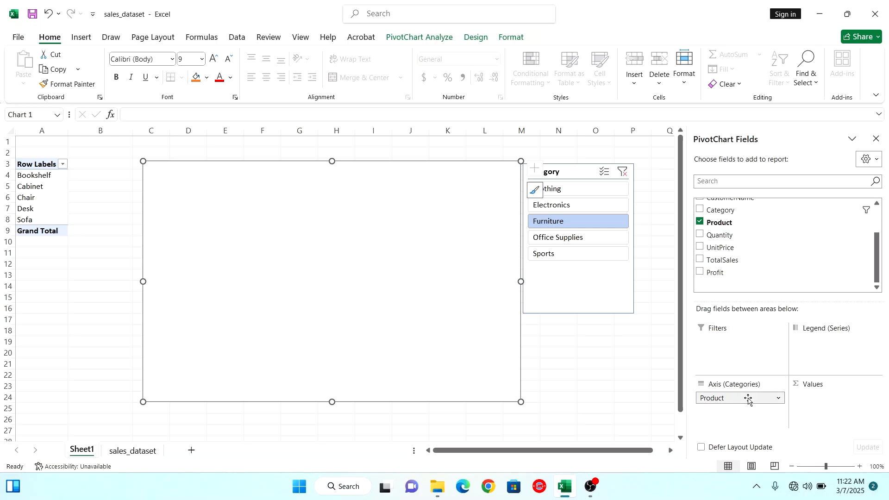
left_click_drag(740, 399, 741, 236)
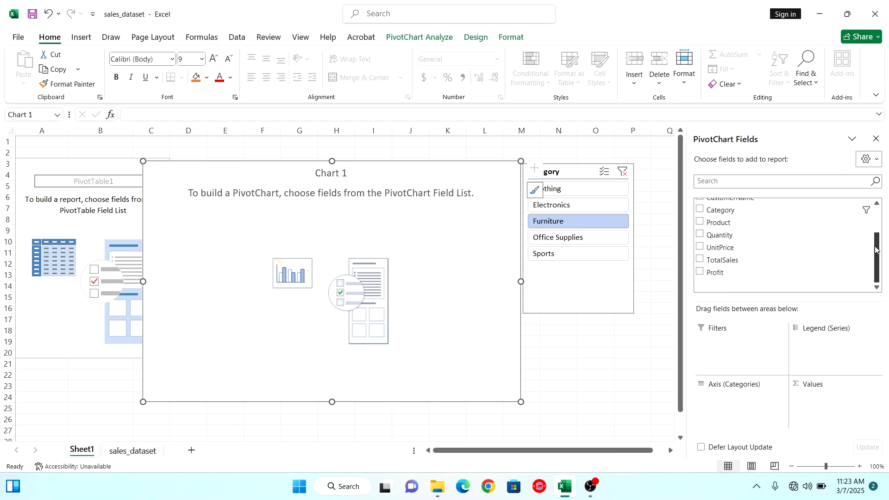
- Add Date as the PivotChart's legend series, TotalSales as its values and Category as its axis categories
left_click_drag(877, 263, 870, 211)
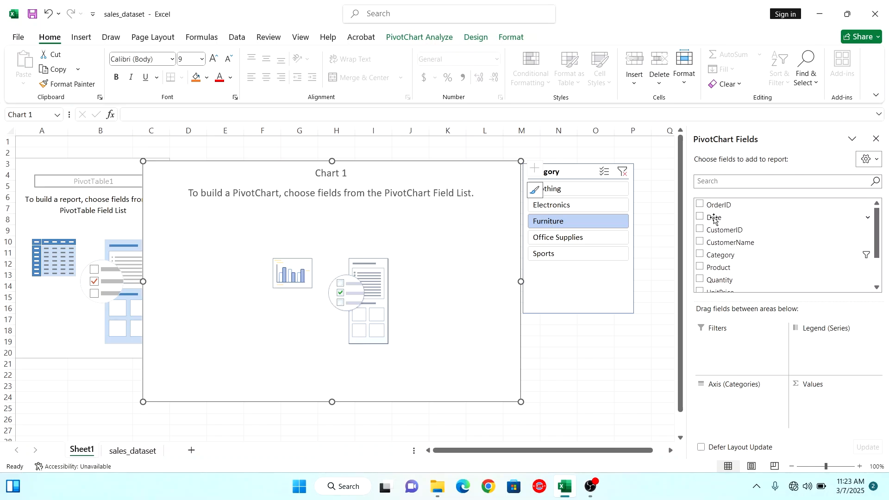
left_click_drag(713, 219, 827, 342)
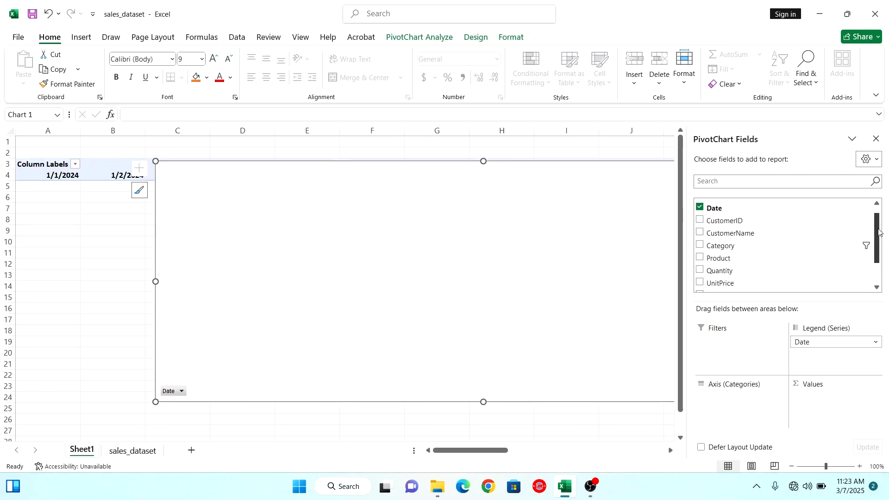
left_click_drag(880, 232, 880, 251)
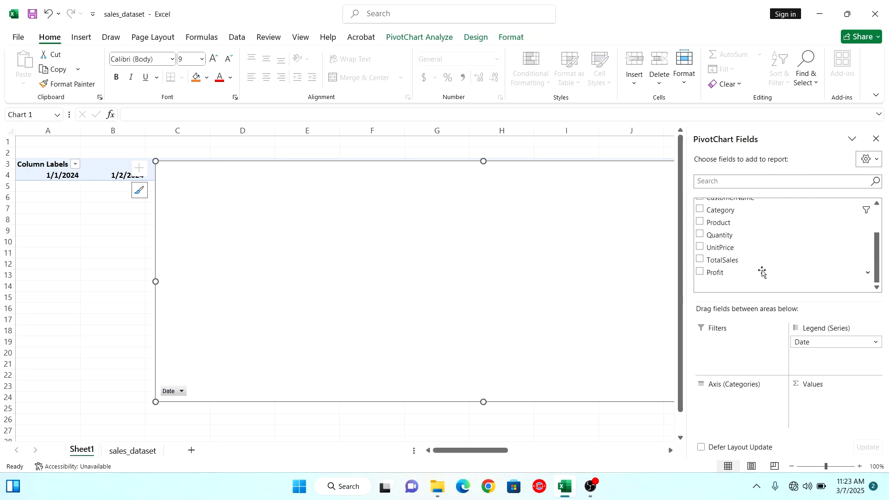
left_click_drag(725, 262, 844, 402)
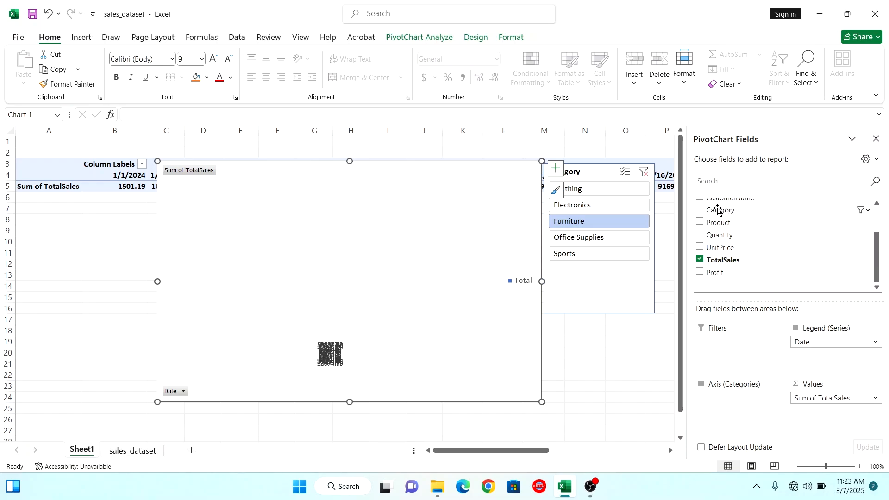
left_click_drag(718, 209, 752, 412)
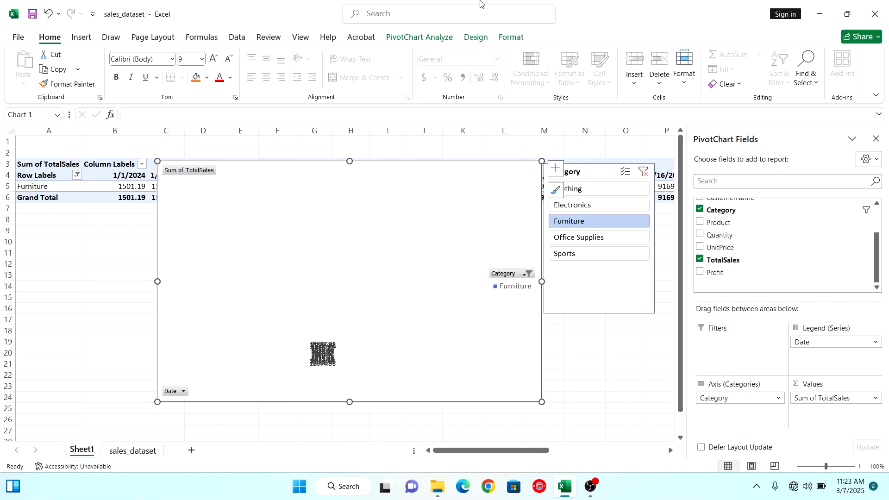
- Change the PivotChart's type from Doughnut to a basic Line chart
left_click(476, 37)
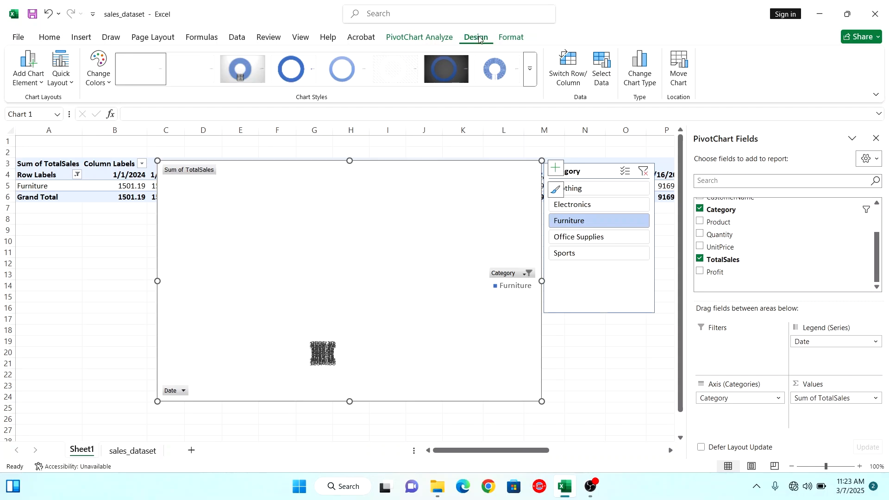
left_click(641, 65)
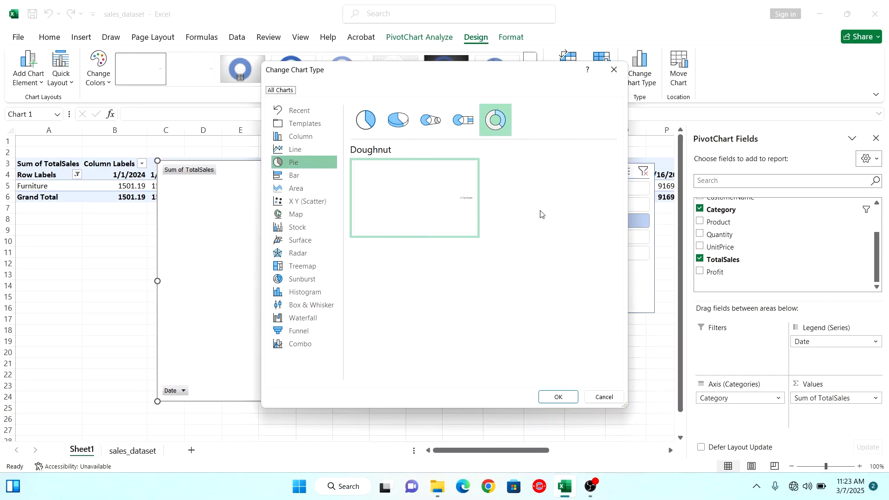
left_click(304, 150)
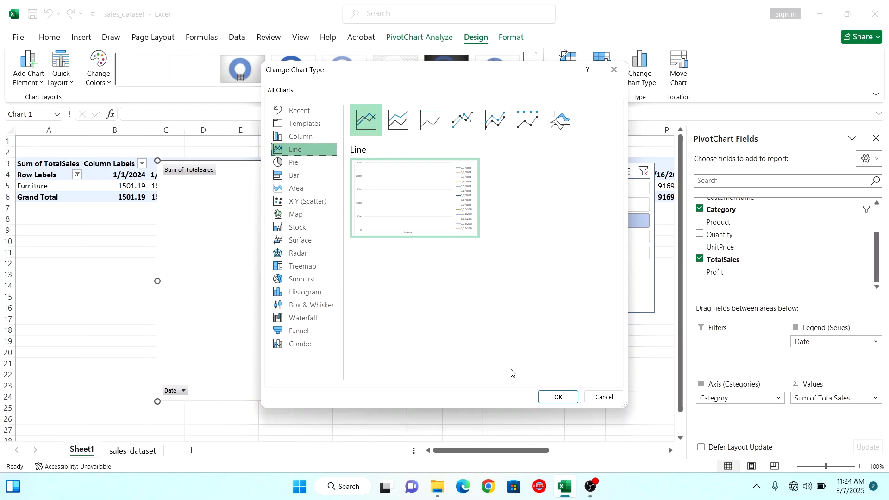
left_click(569, 399)
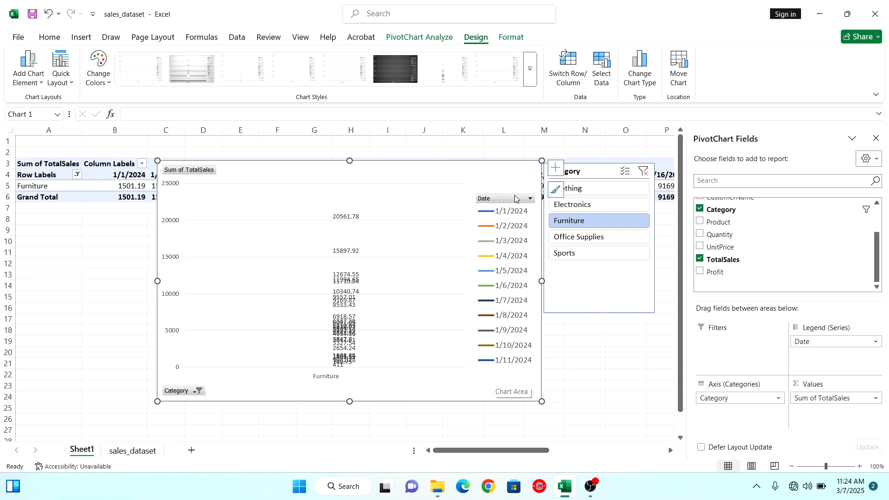
- Switch the line chart's rows and columns, and widen the chart by extending its left edge to about the start of column B
left_click(570, 66)
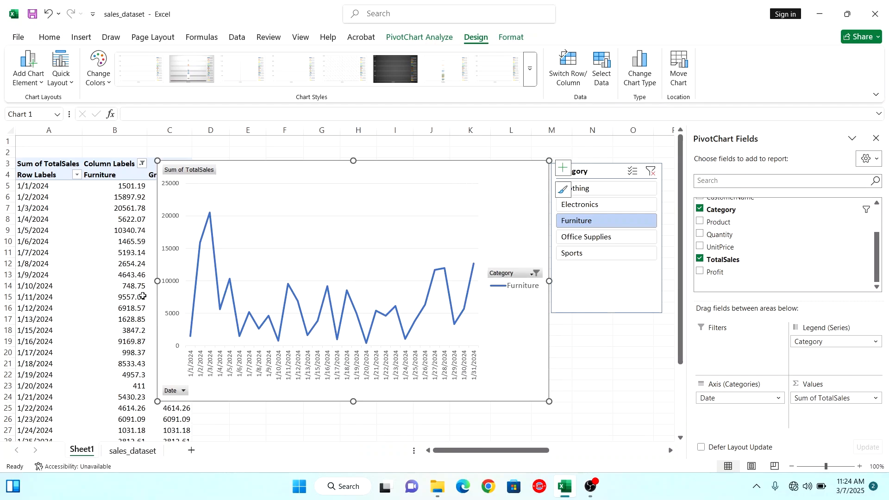
left_click_drag(158, 281, 76, 284)
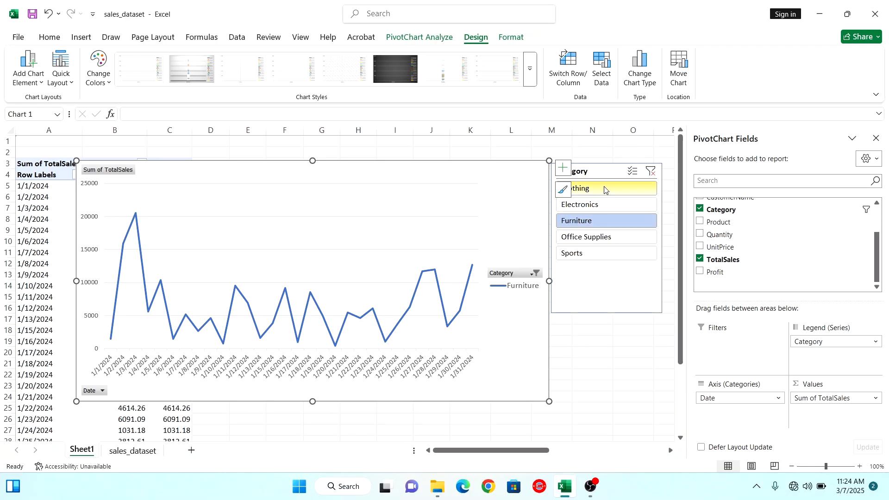
- Filter the line chart with the Category slicer by Electronics, Clothing and Electronics again
left_click(604, 206)
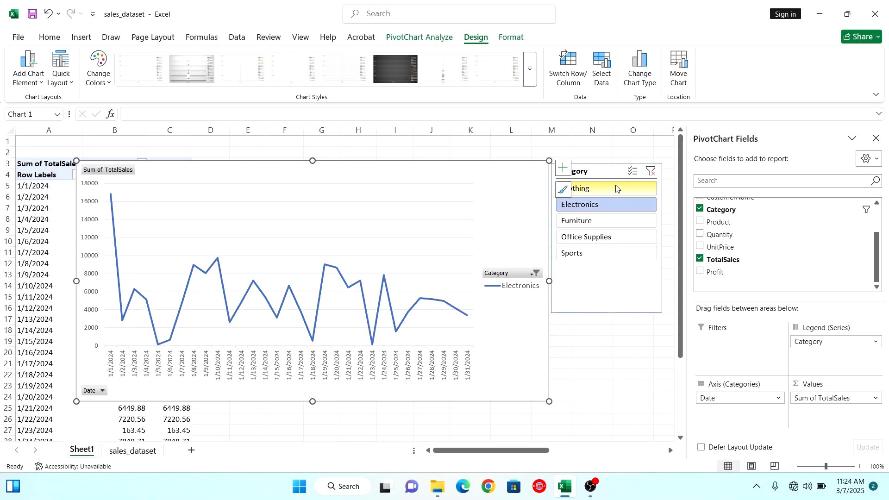
left_click(616, 188)
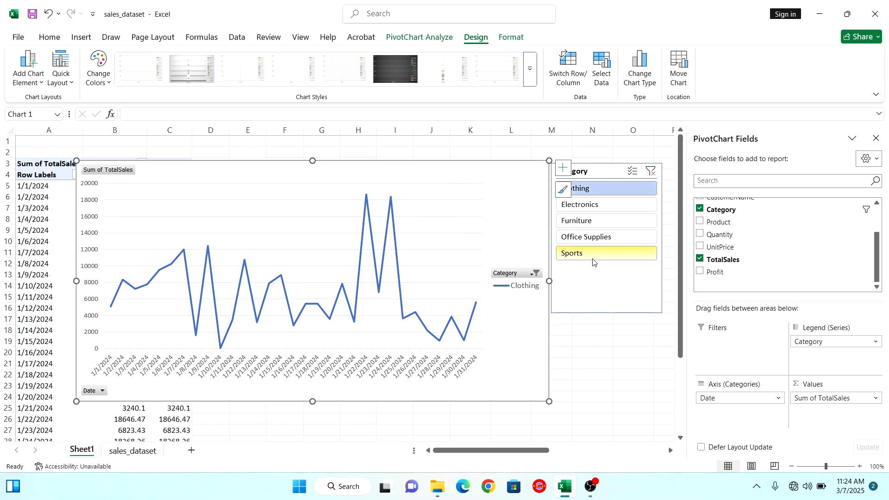
left_click(588, 301)
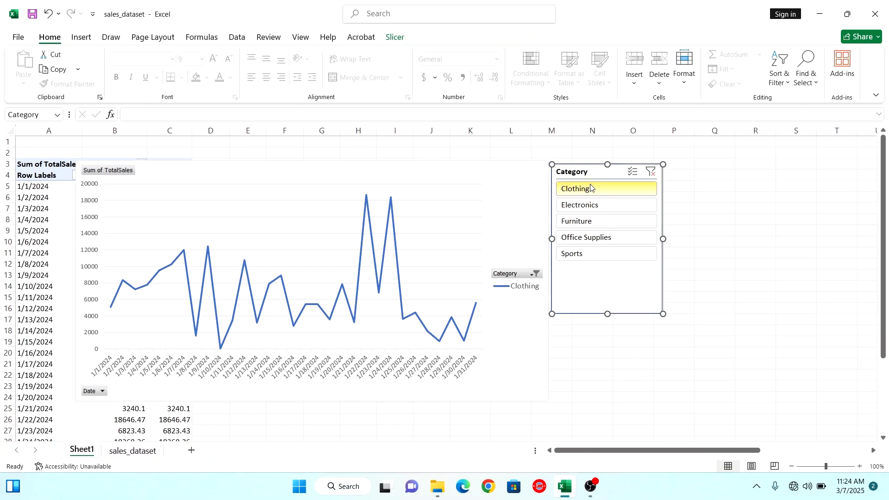
left_click(601, 210)
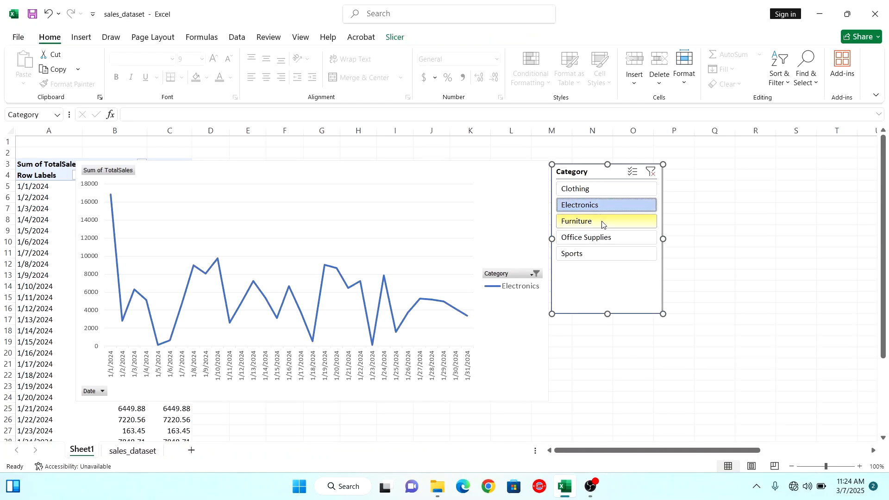
- Filter the line chart by Furniture and by Office Supplies together with Clothing, and inspect the values at the mid-month and Clothing peaks
left_click(602, 221)
left_click(615, 239)
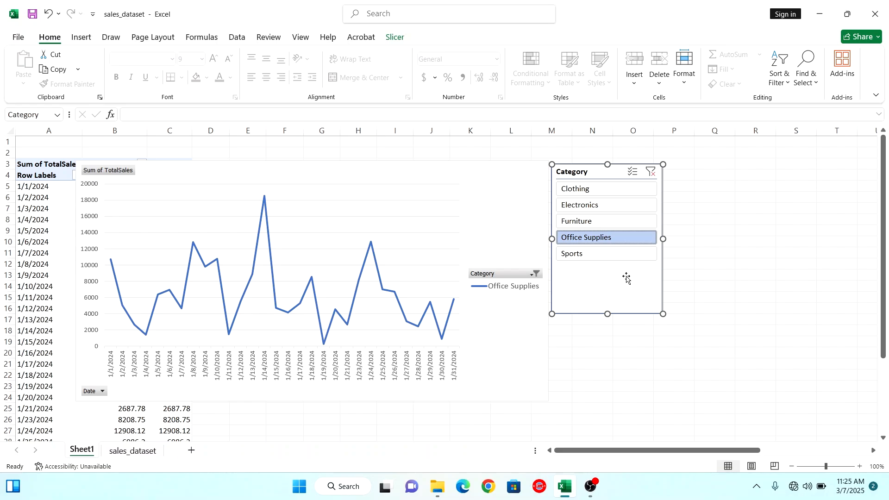
left_click(600, 190, "ctrl")
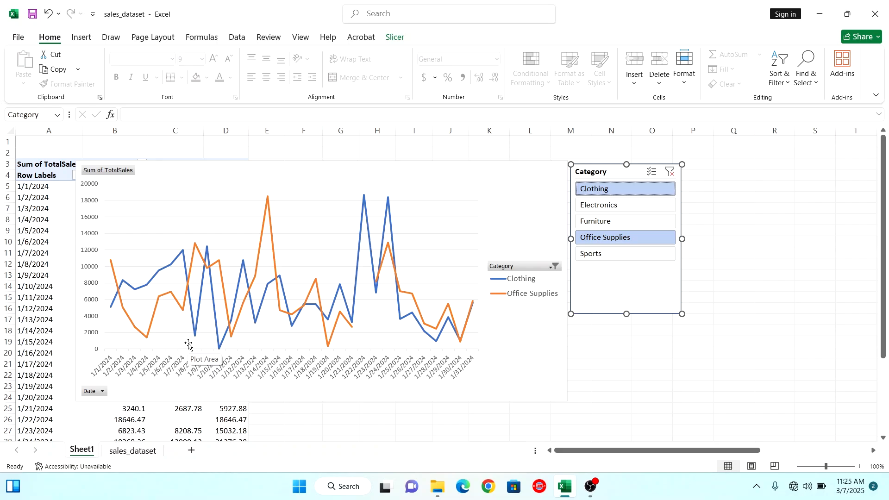
mouse_move(268, 202)
mouse_move(364, 203)
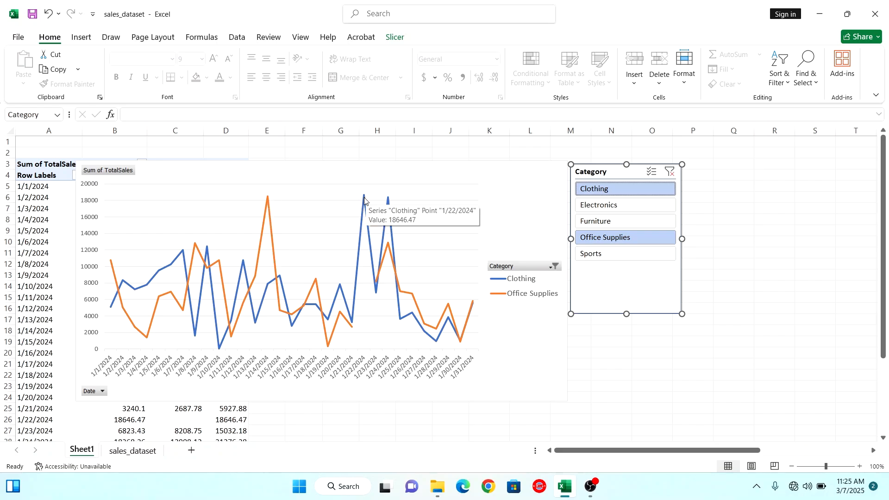
- Filter the line chart with the Category slicer by Furniture, Electronics, Sports and Electronics again
left_click(626, 221)
left_click(627, 206)
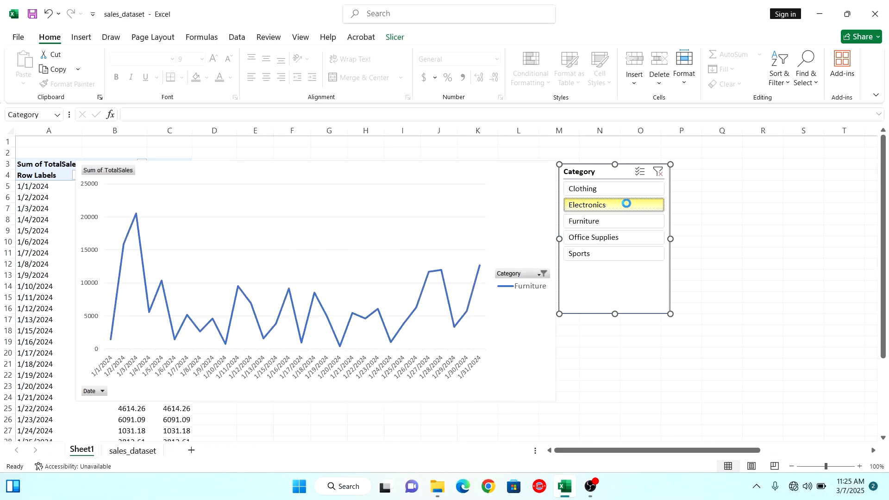
left_click(600, 256)
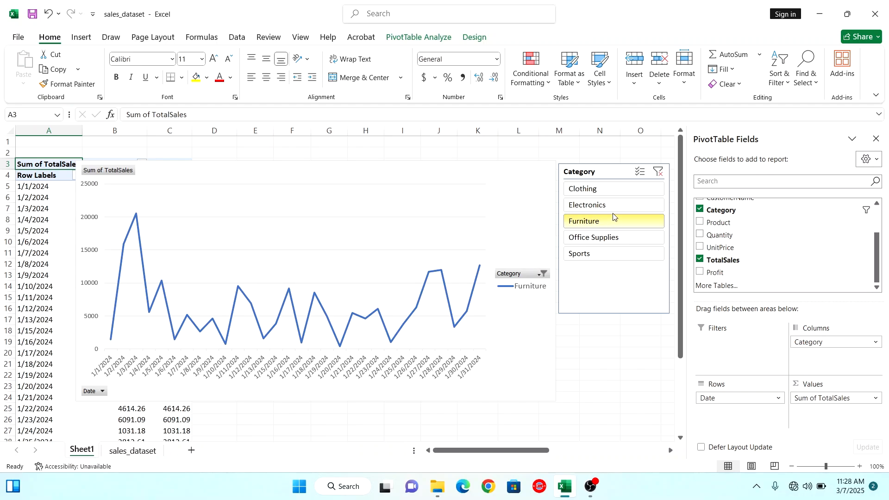
left_click(615, 206)
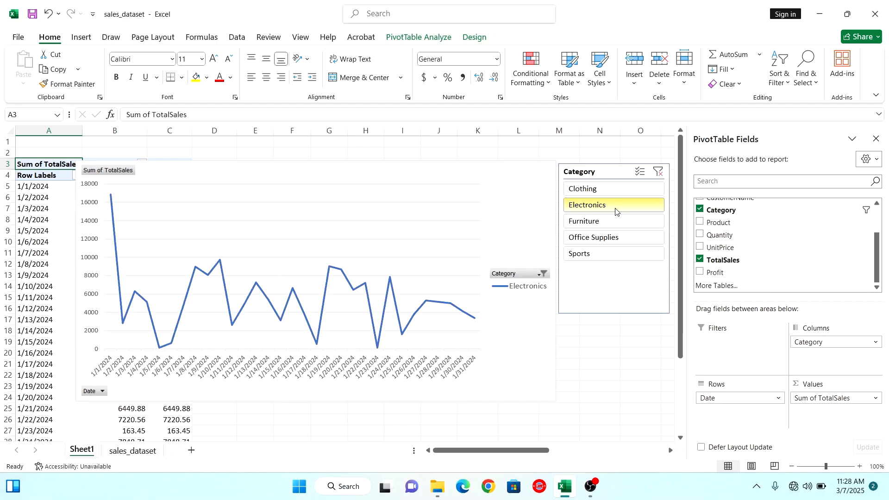
- Filter the line chart to compare Office Supplies, Clothing and Electronics together using the Category slicer's multiple selection
left_click(604, 242)
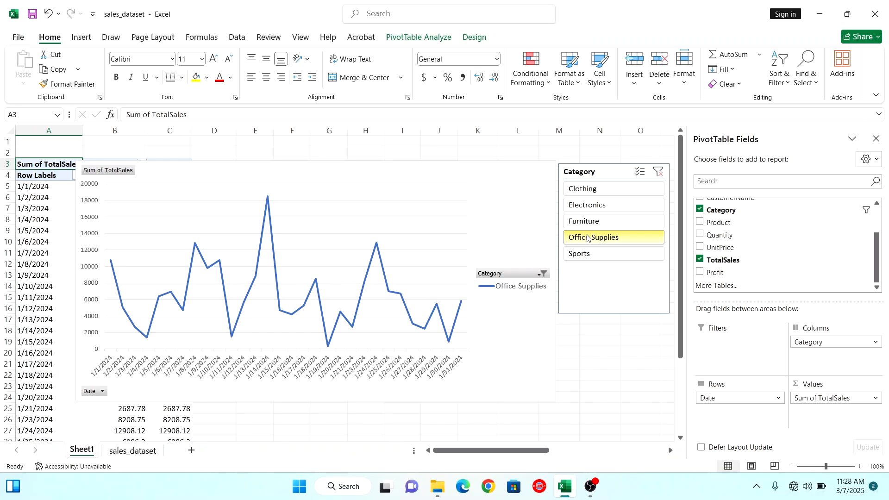
left_click(605, 192, "ctrl")
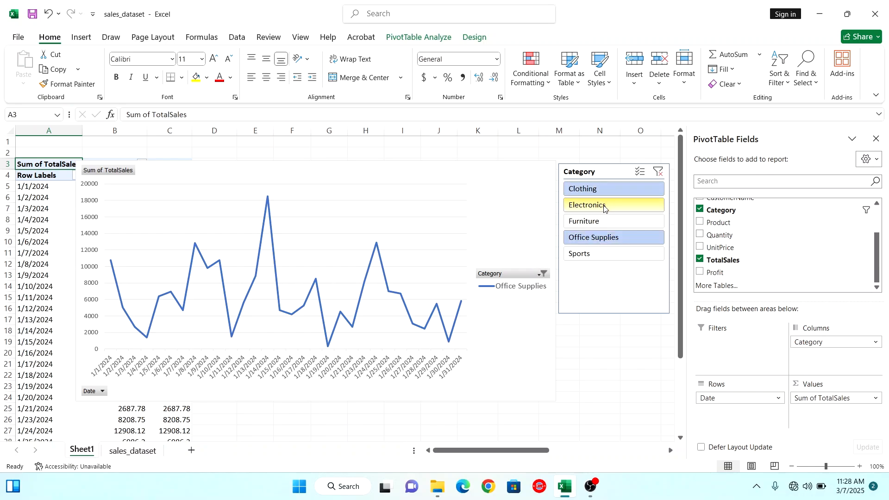
left_click(602, 209, "ctrl")
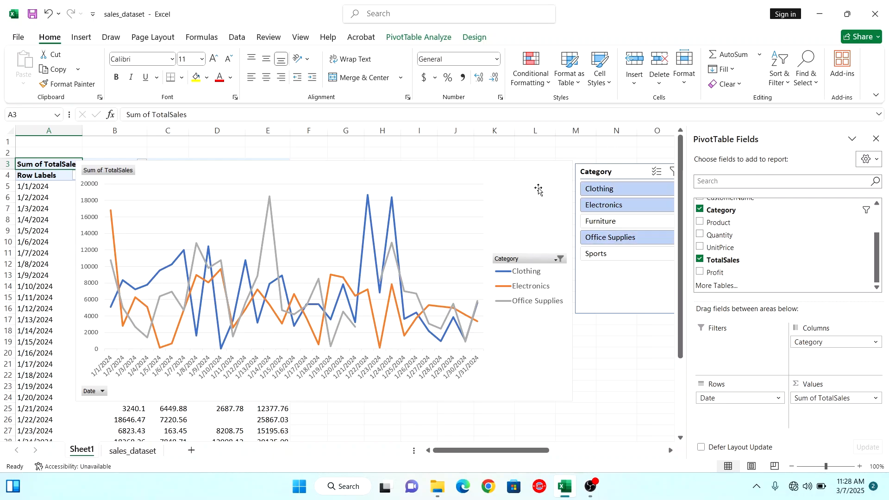
- Recolor the line chart with the third Colorful palette, which starts with orange, yellow and green, and deselect the chart
left_click(504, 180)
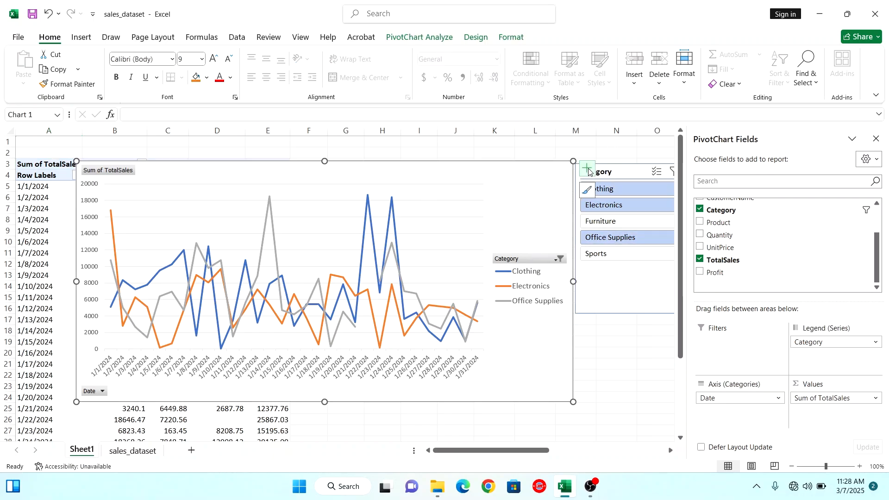
left_click(586, 194)
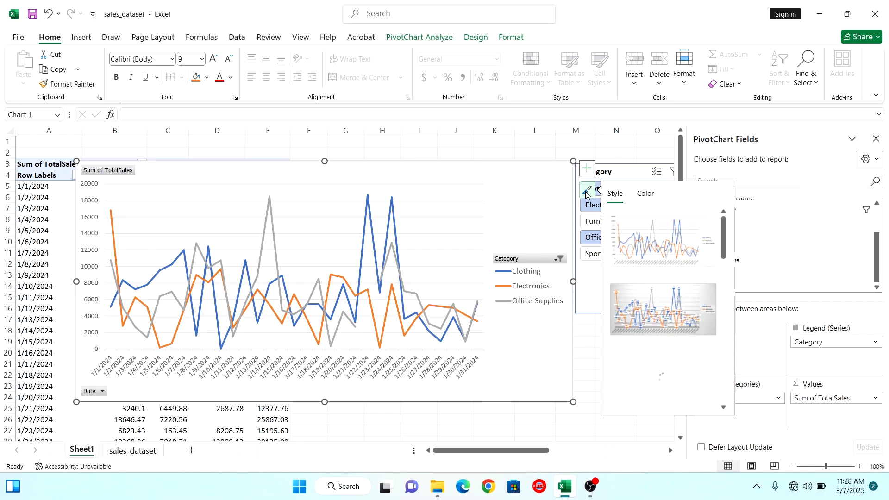
left_click(646, 194)
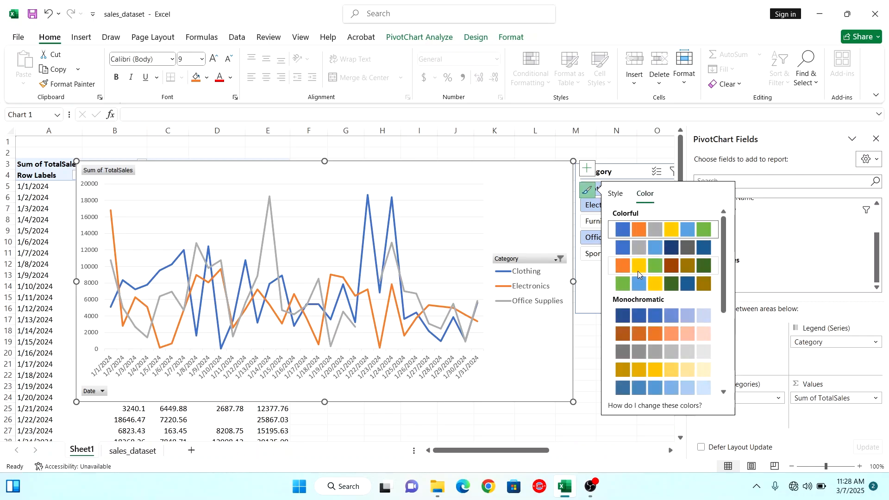
left_click(645, 263)
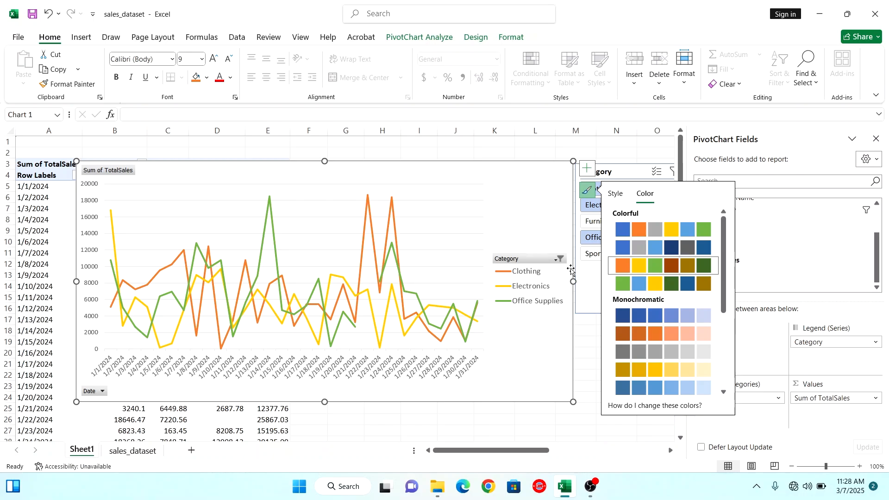
left_click(502, 426)
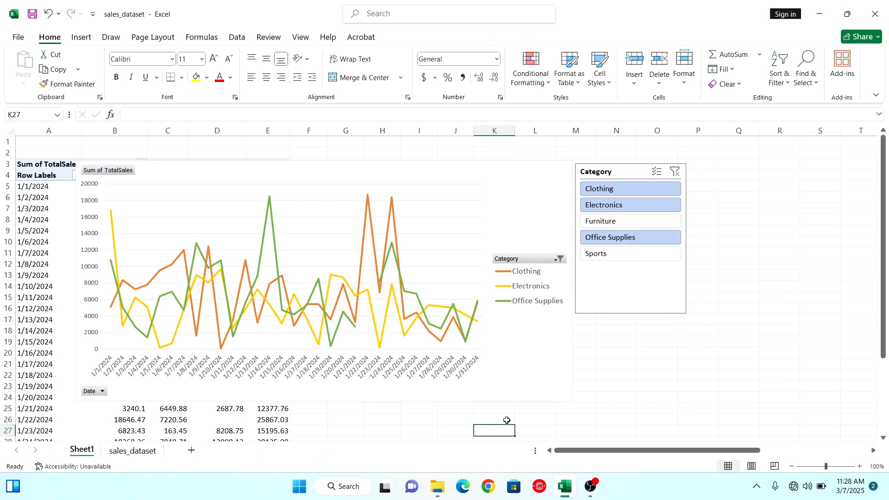